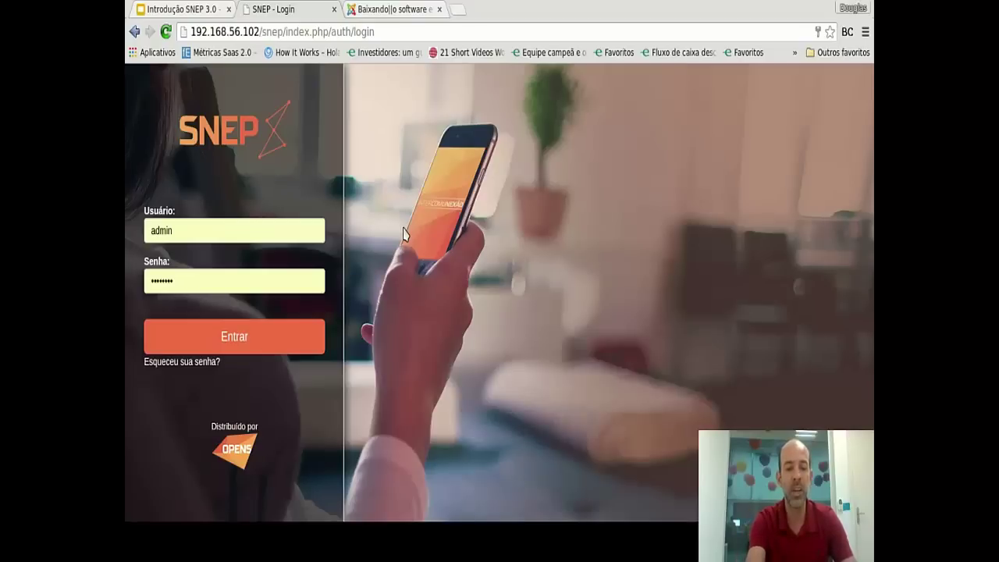
- Log in to SNEP with the saved administrator credentials
key("Return")
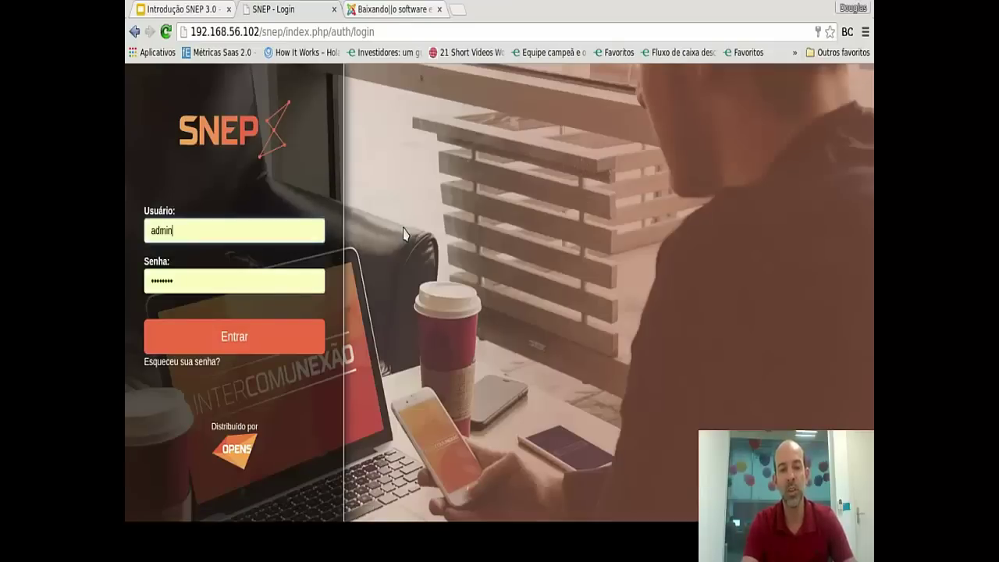
key("Return")
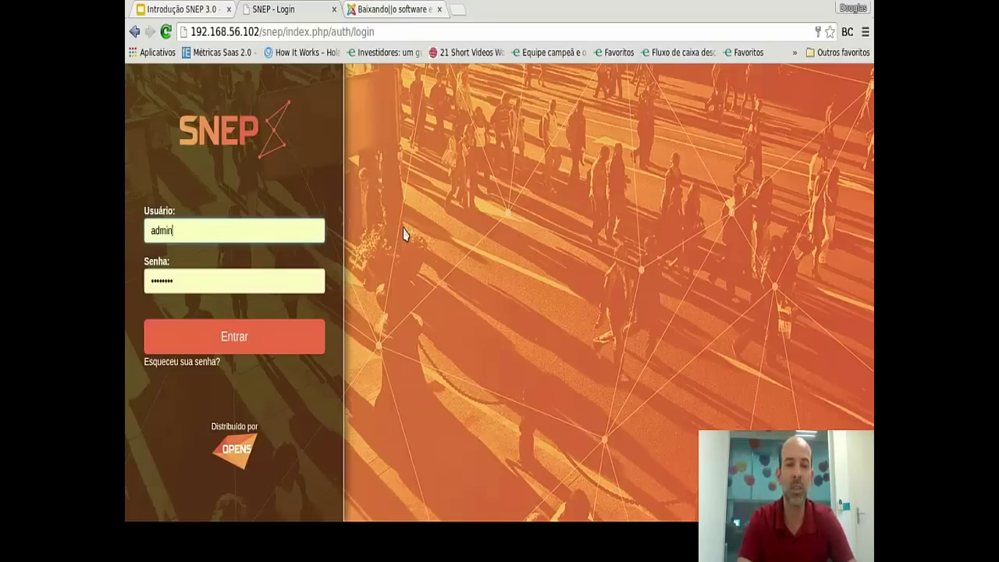
left_click(232, 342)
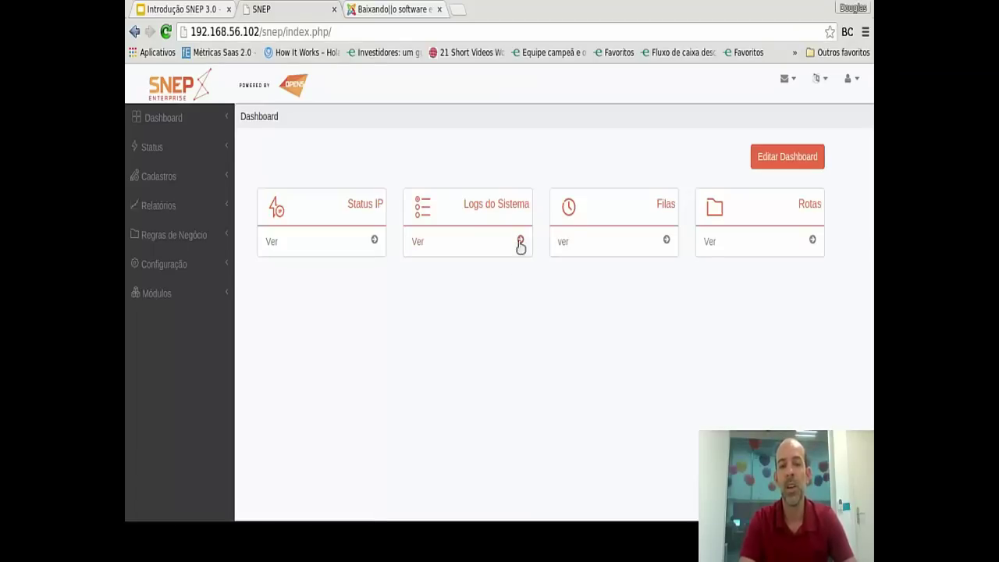
- Enable the Diagnóstico do Sistema (Editar) shortcut on the dashboard and save the dashboard layout
left_click(785, 160)
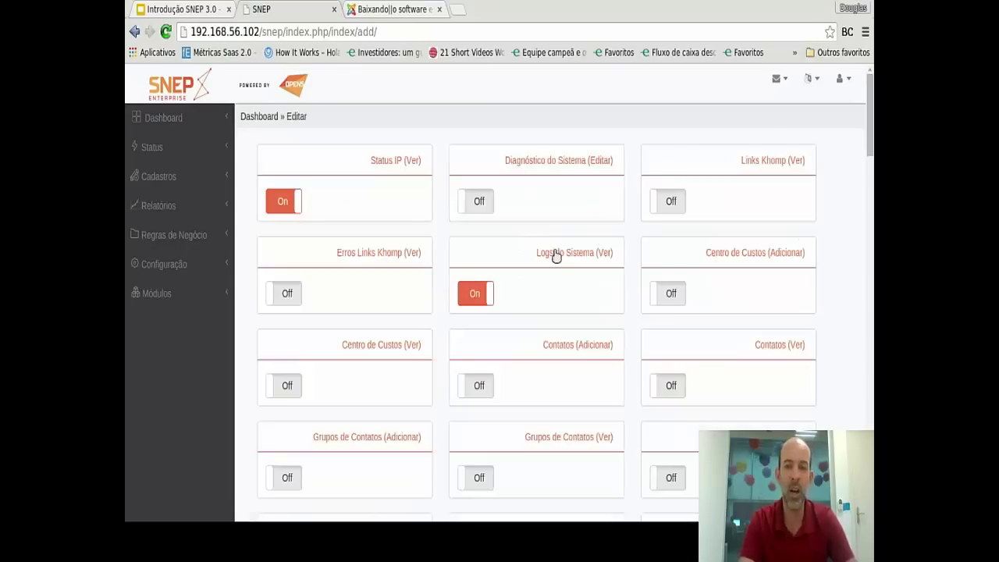
left_click(479, 203)
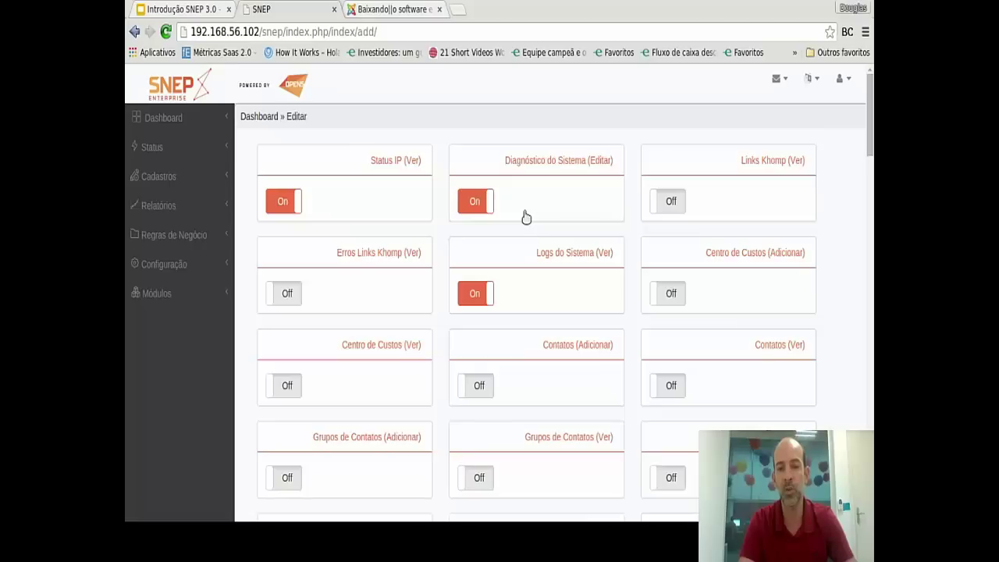
scroll(526, 217, "down", 20)
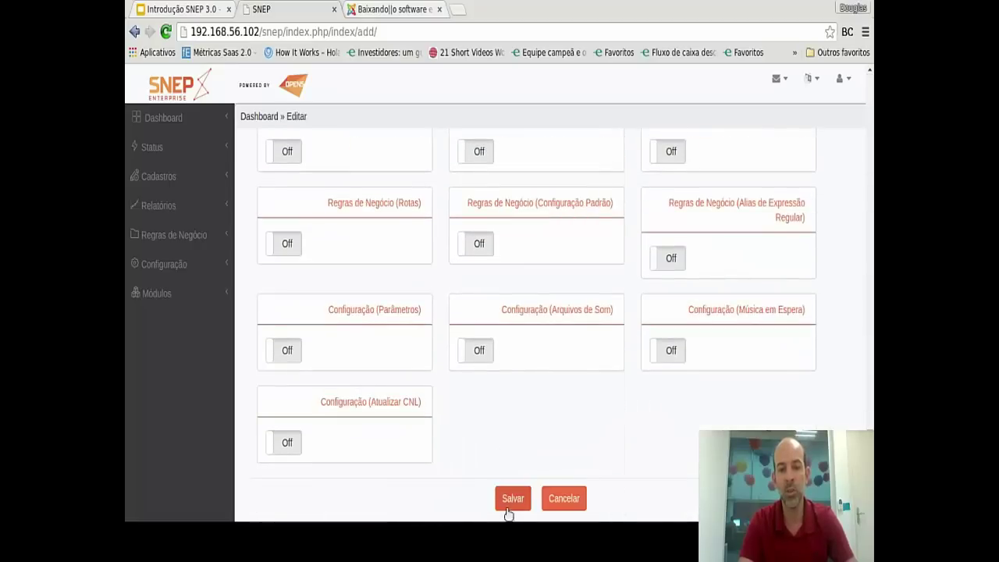
left_click(511, 503)
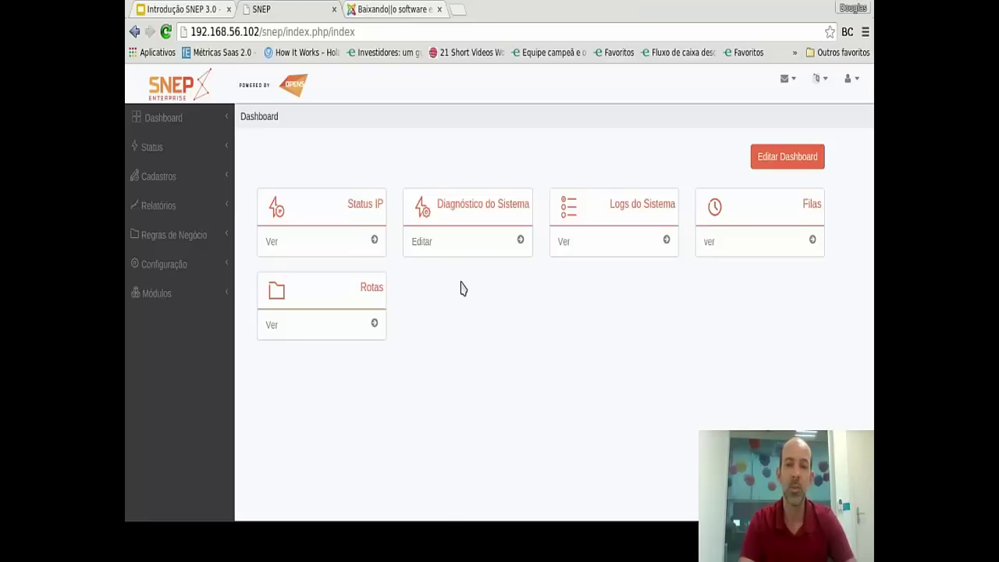
- Review the extensions, queues, licences and trunks on the Status IP page, and return to the dashboard
left_click(352, 214)
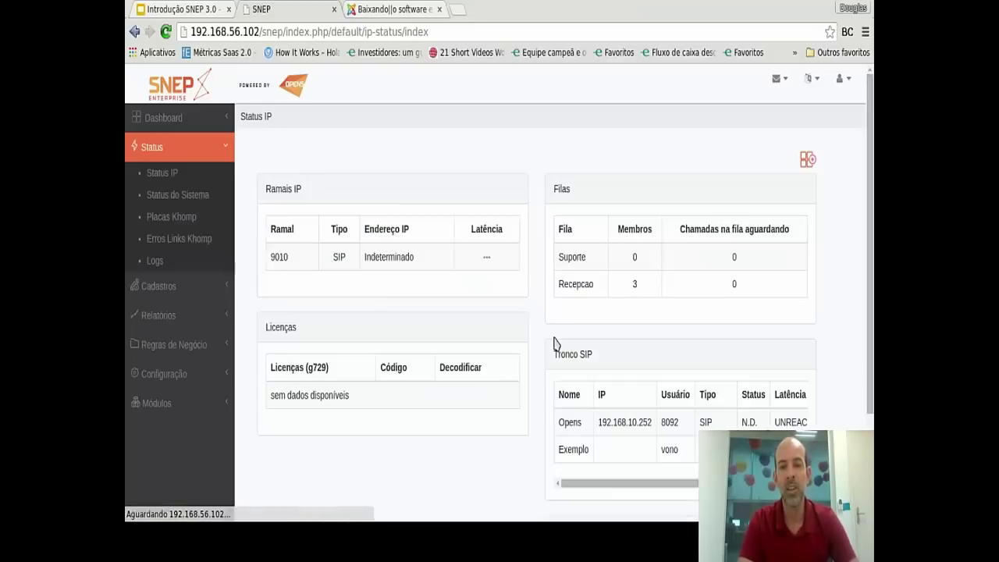
scroll(555, 343, "down", 3)
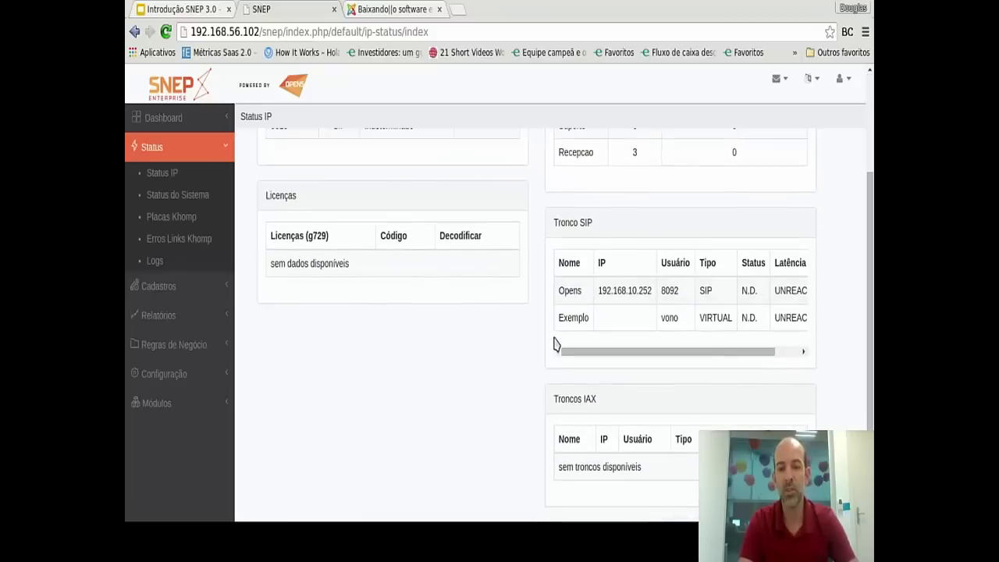
scroll(555, 343, "up", 3)
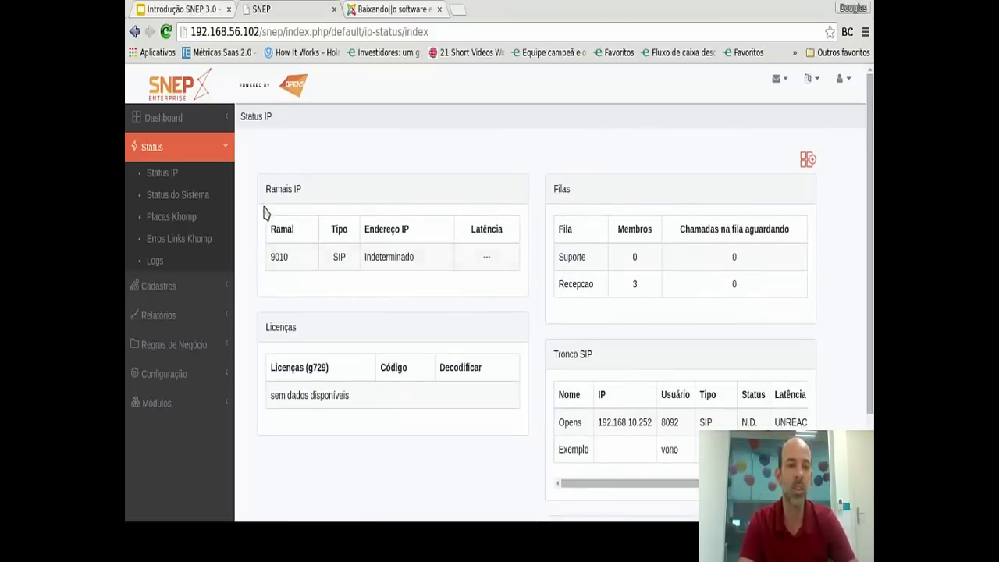
left_click(228, 150)
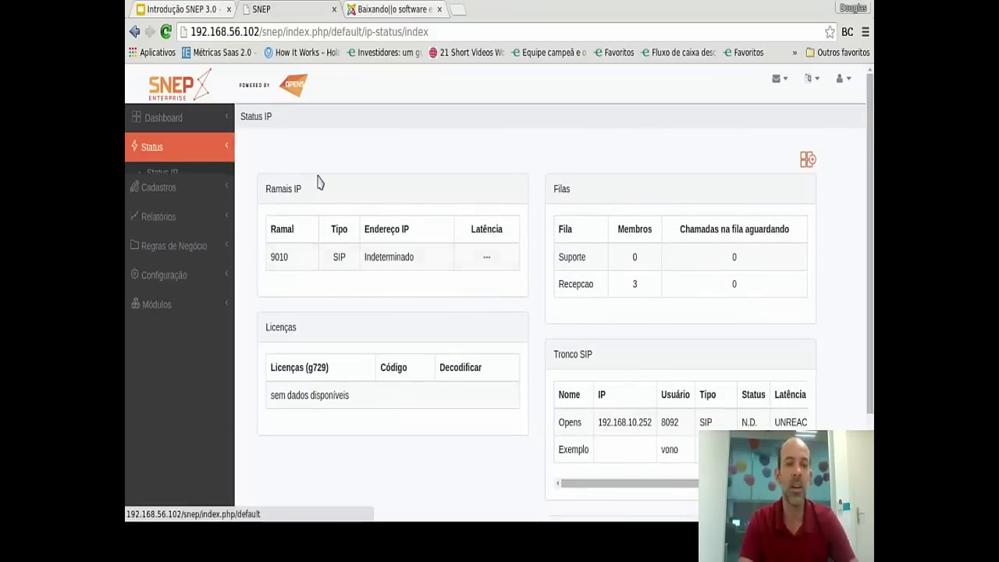
left_click(148, 129)
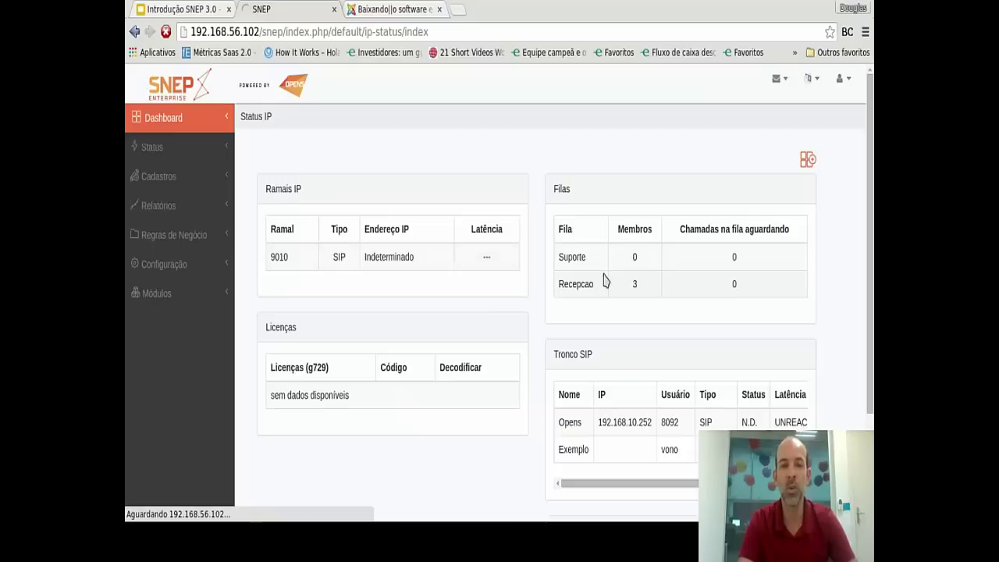
- Look over the list of recent system notifications and close it
left_click(793, 86)
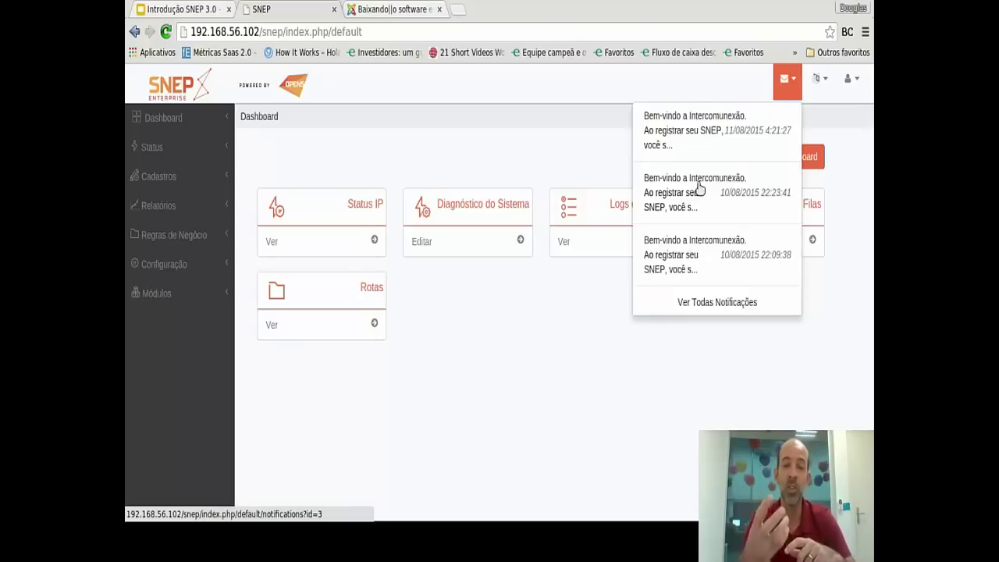
left_click(607, 164)
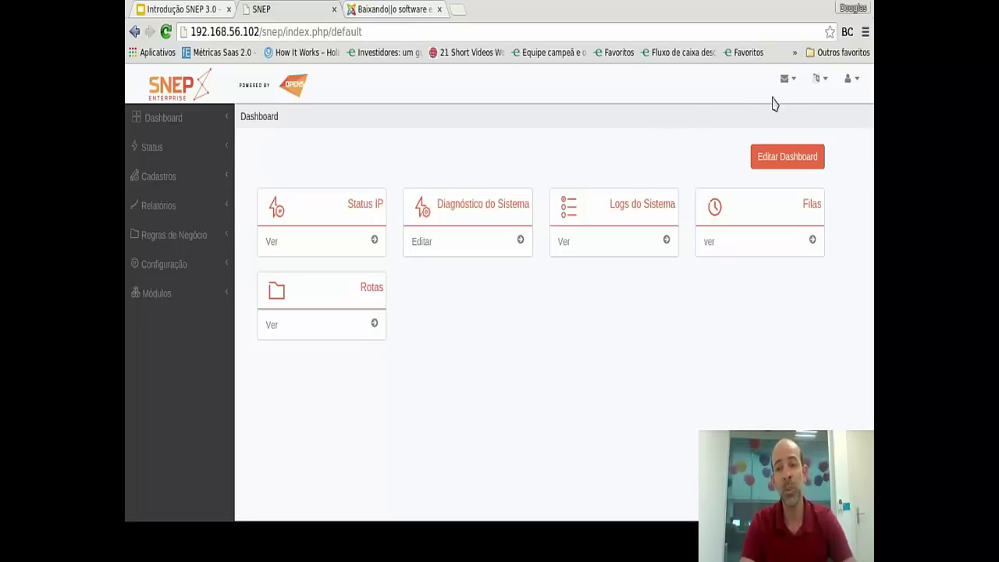
left_click(793, 80)
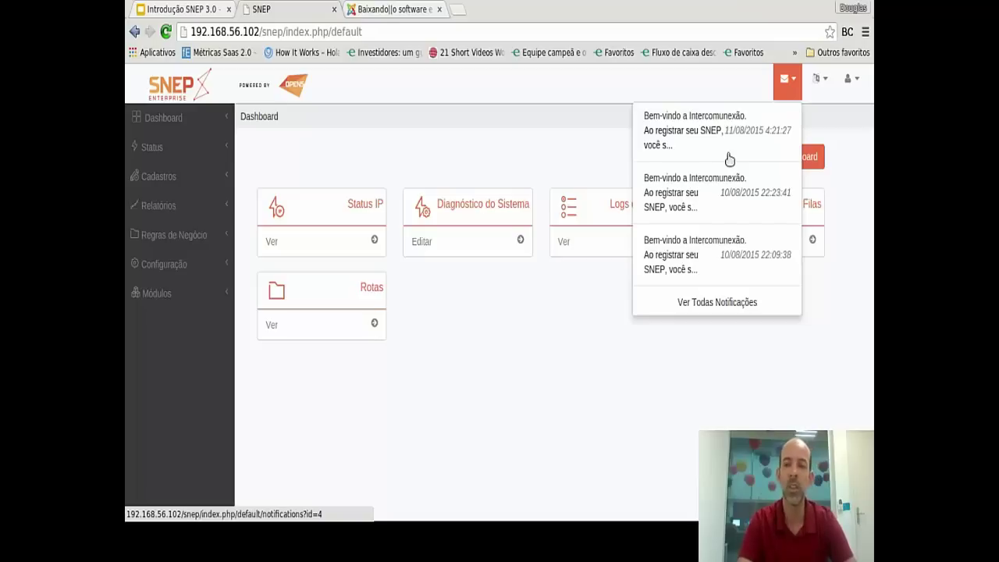
left_click(787, 79)
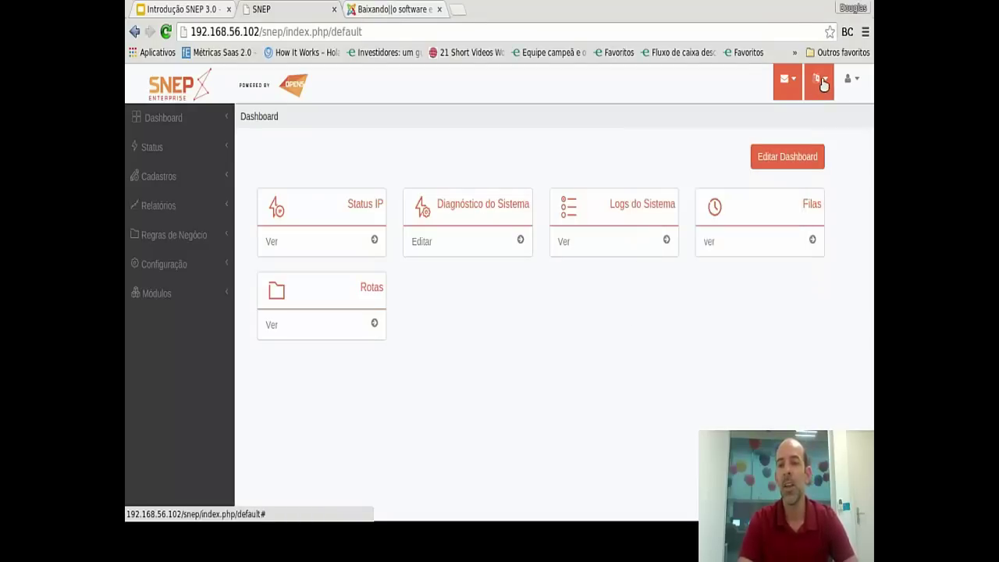
- Switch the interface language to English and back to Brazilian Portuguese
left_click(821, 81)
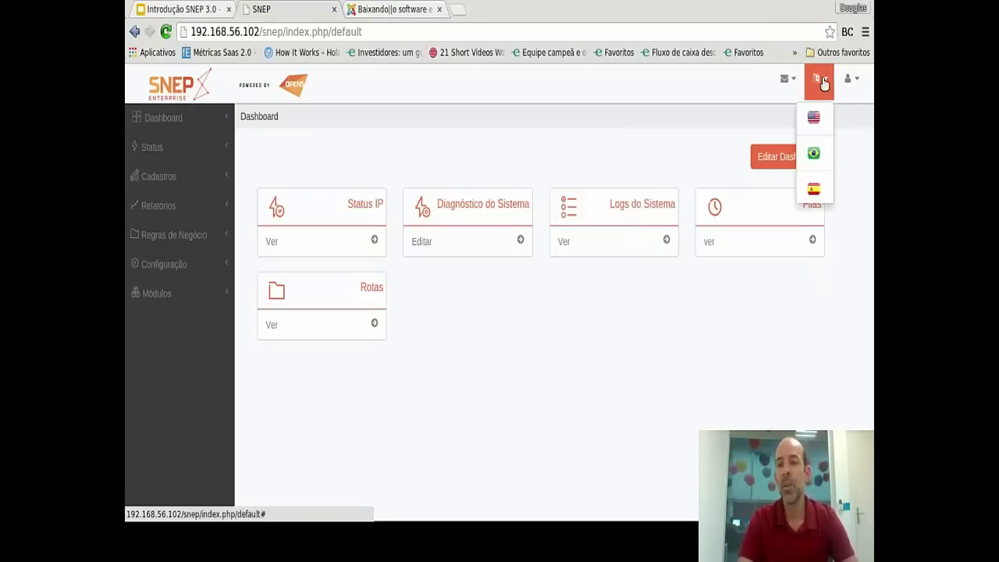
left_click(815, 119)
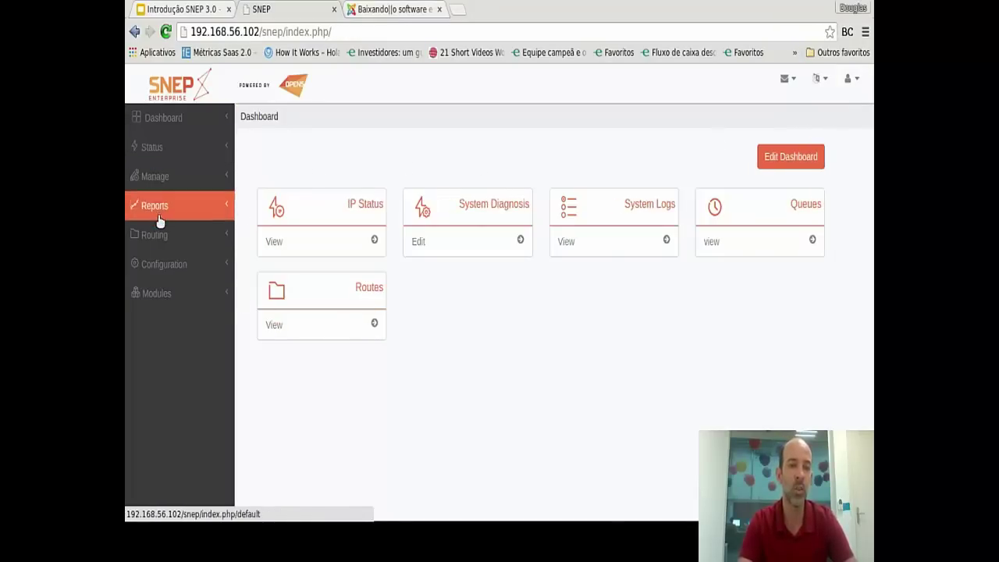
left_click(816, 87)
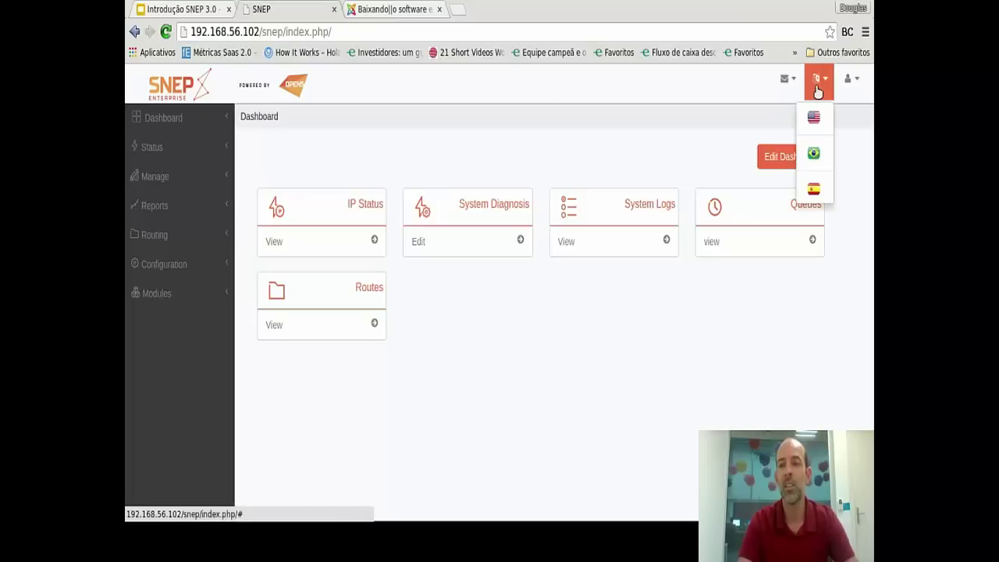
left_click(813, 151)
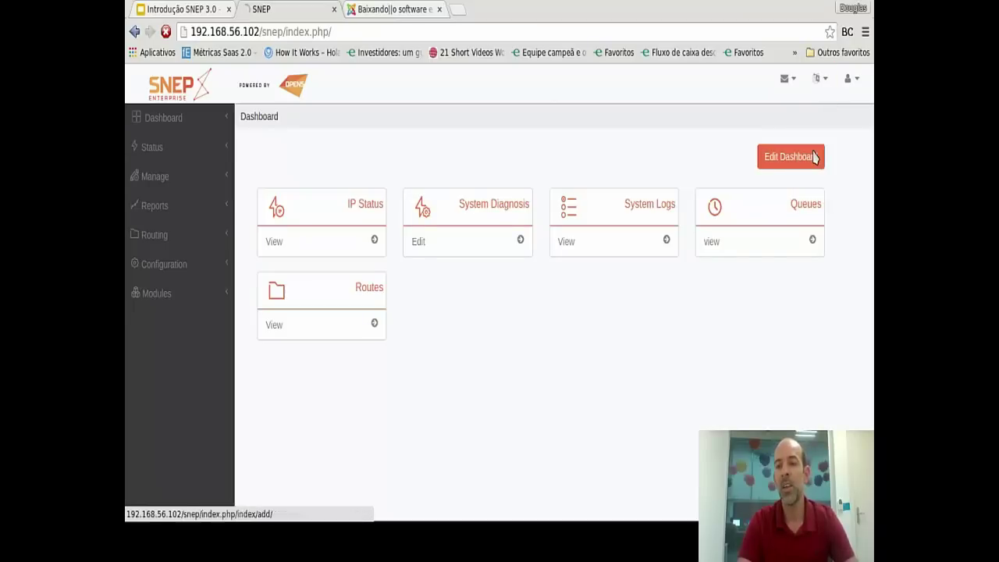
- Look over the options available for the logged-in user account and close the list
left_click(859, 90)
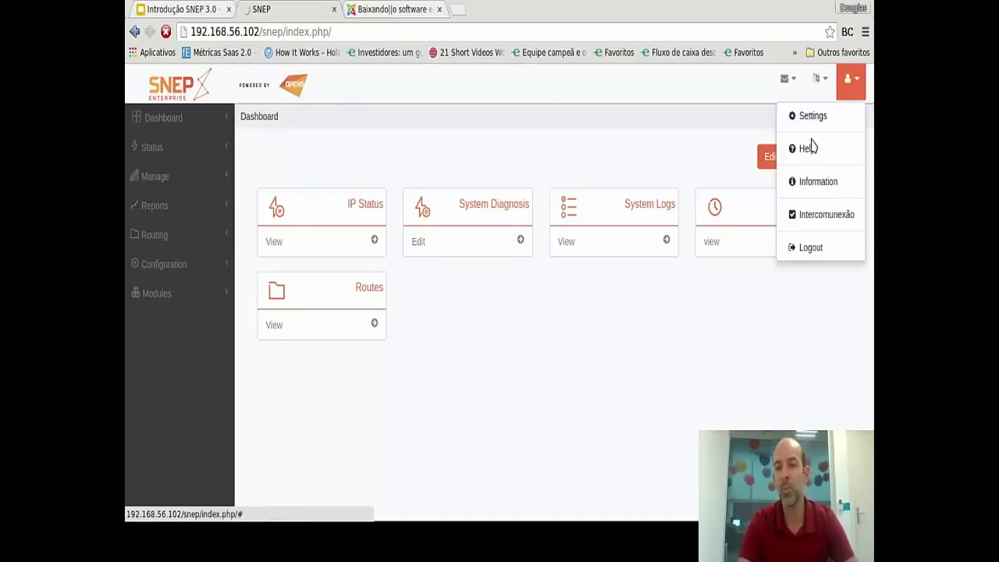
left_click(854, 89)
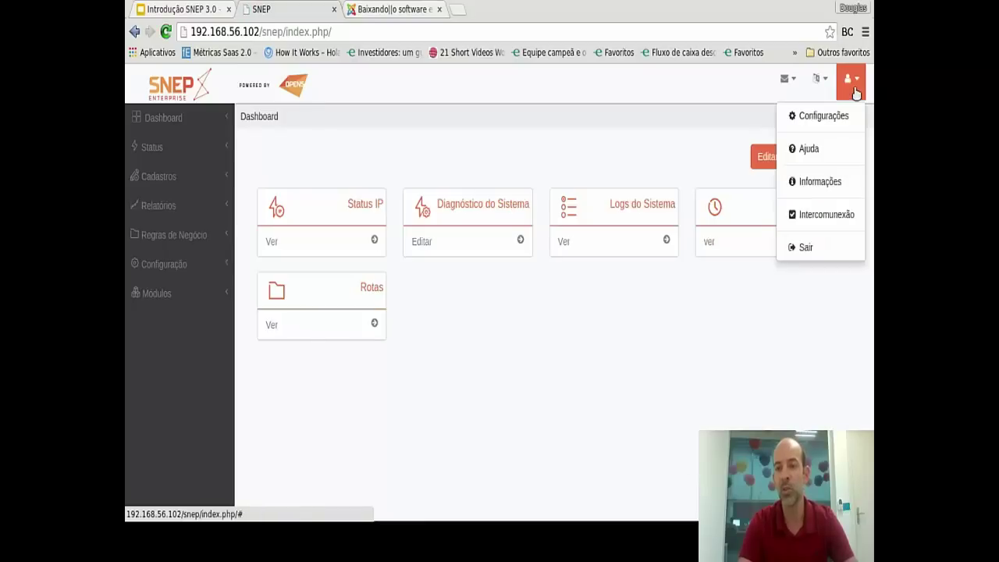
left_click(597, 157)
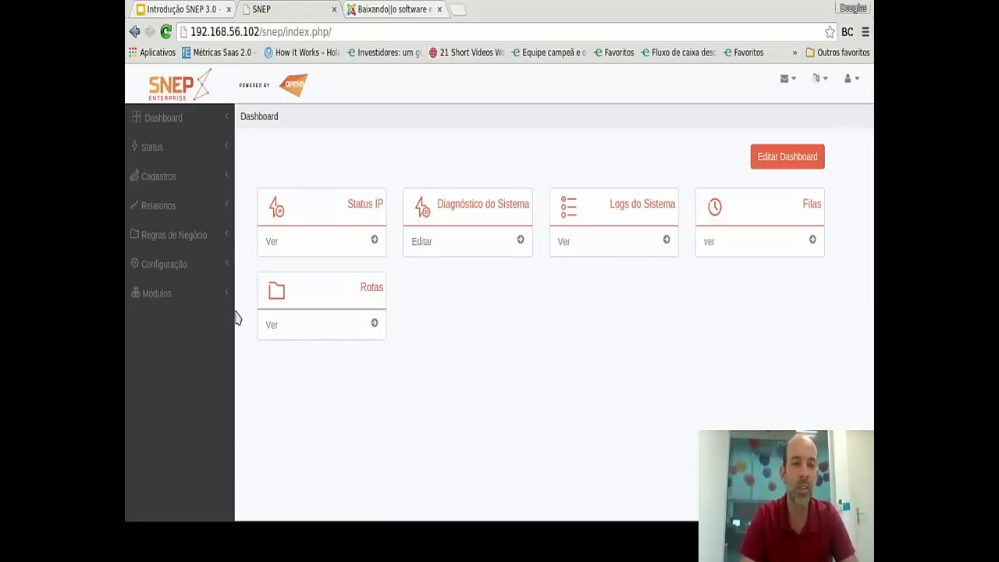
- Open the Rotas list of the business rules and examine the destination of the Internas - Ramal para Ramal route
left_click(187, 234)
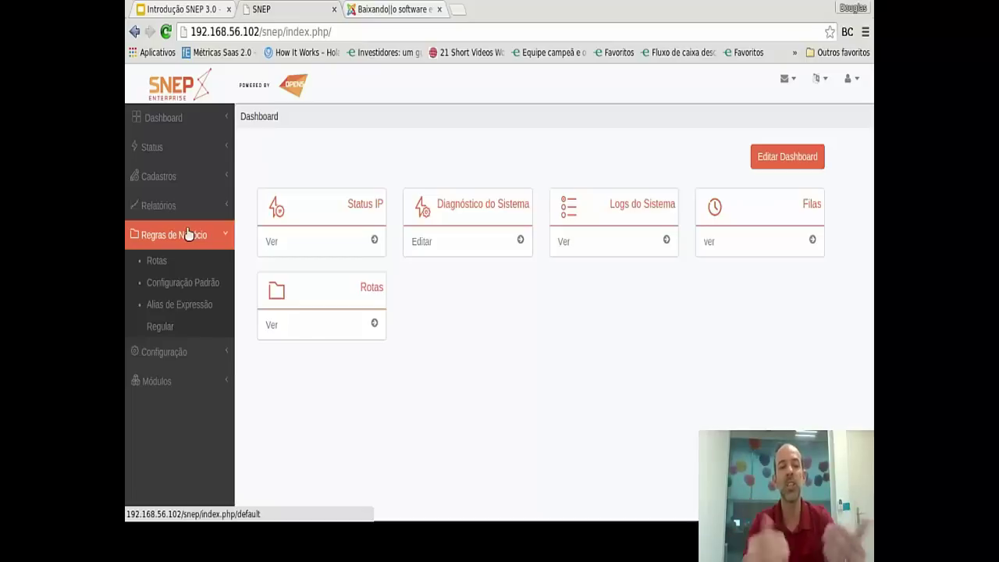
left_click(160, 262)
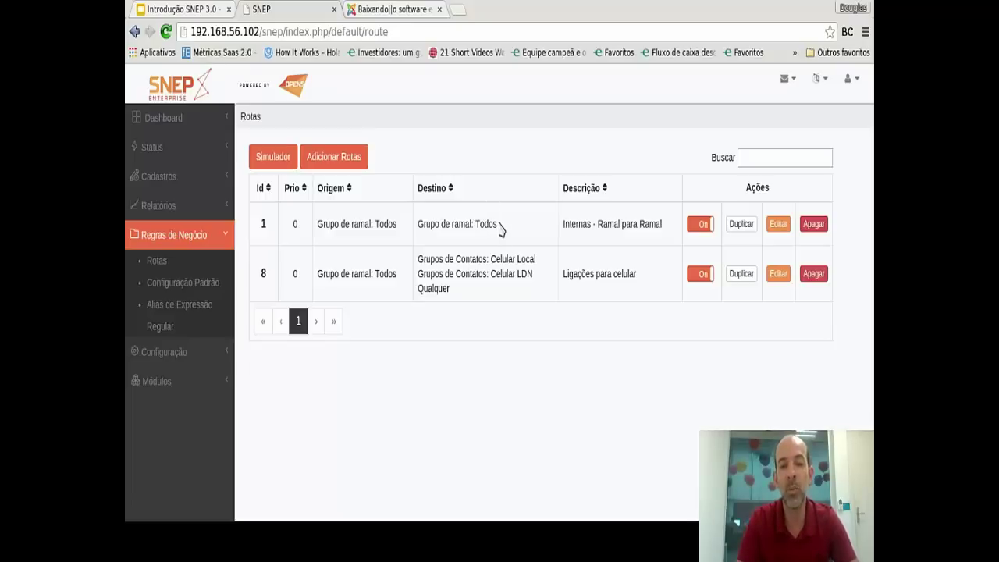
left_click_drag(501, 229, 429, 226)
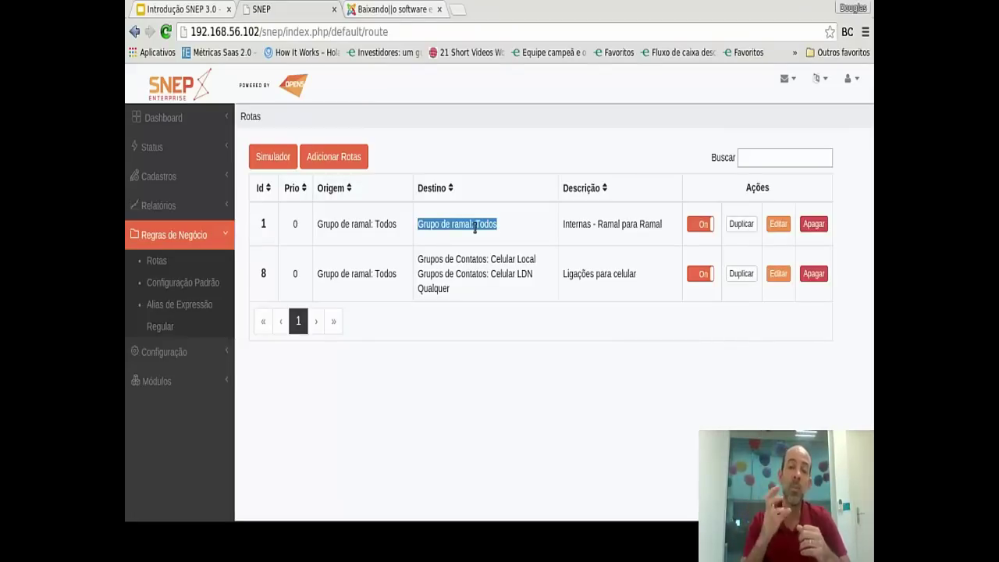
left_click(475, 226)
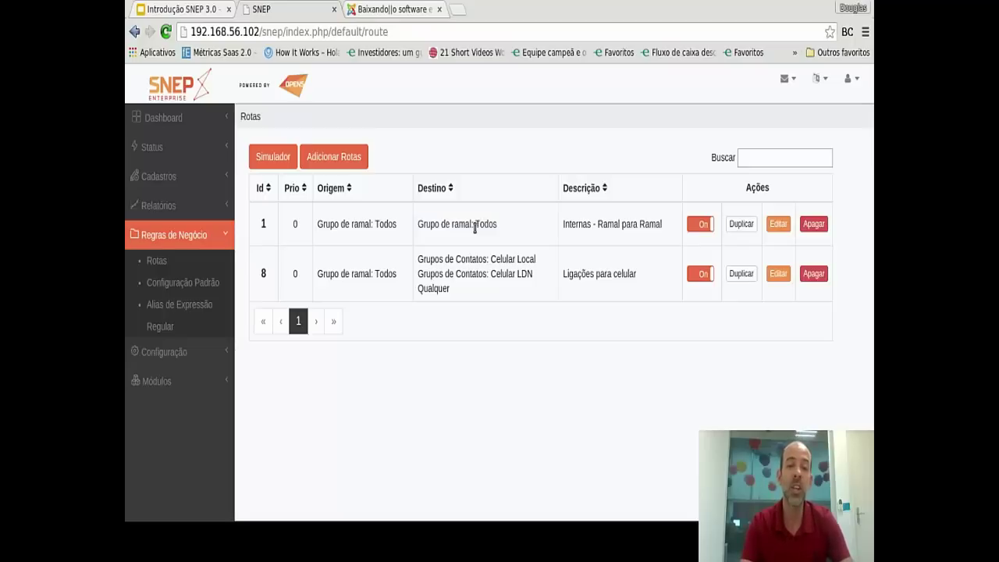
- Simulate the routing of a call from extension 8091 to a mobile phone number and examine the legend of rule statuses
left_click(274, 159)
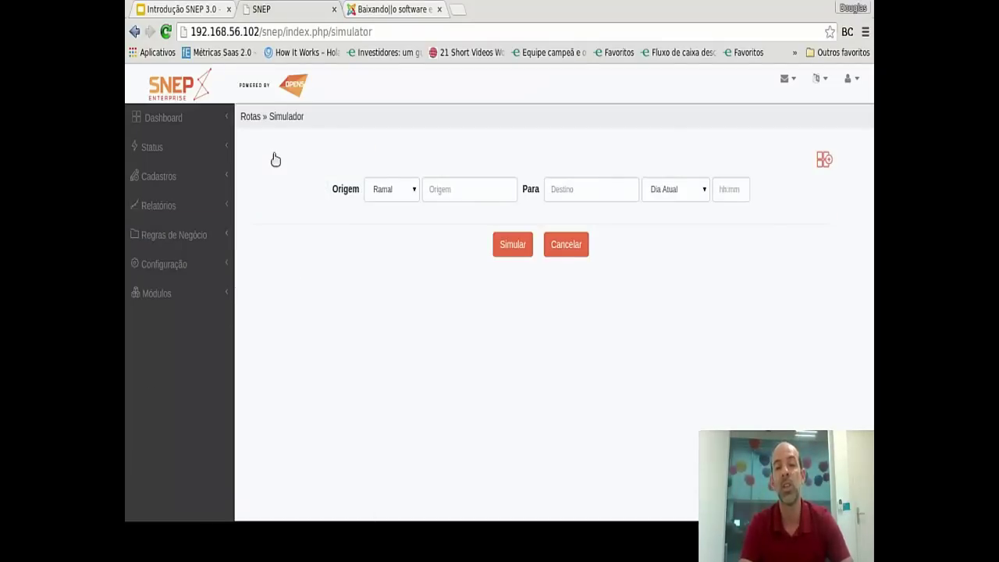
left_click(445, 189)
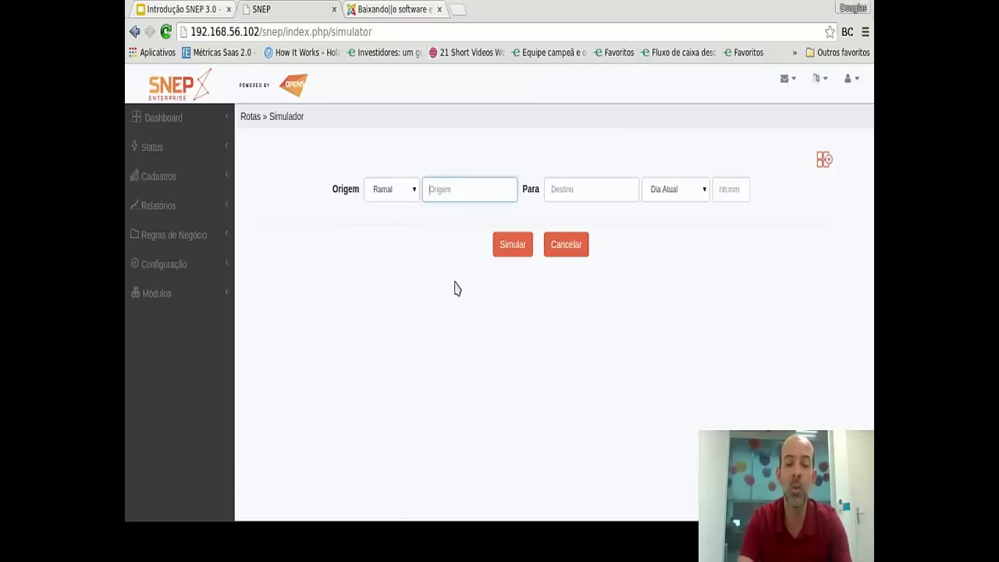
type("809")
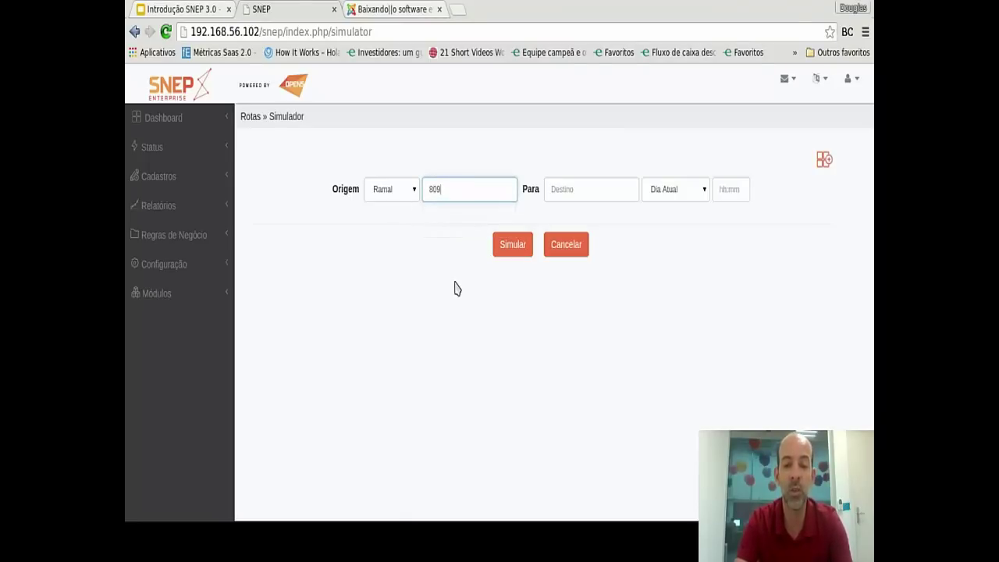
type("1")
left_click(590, 198)
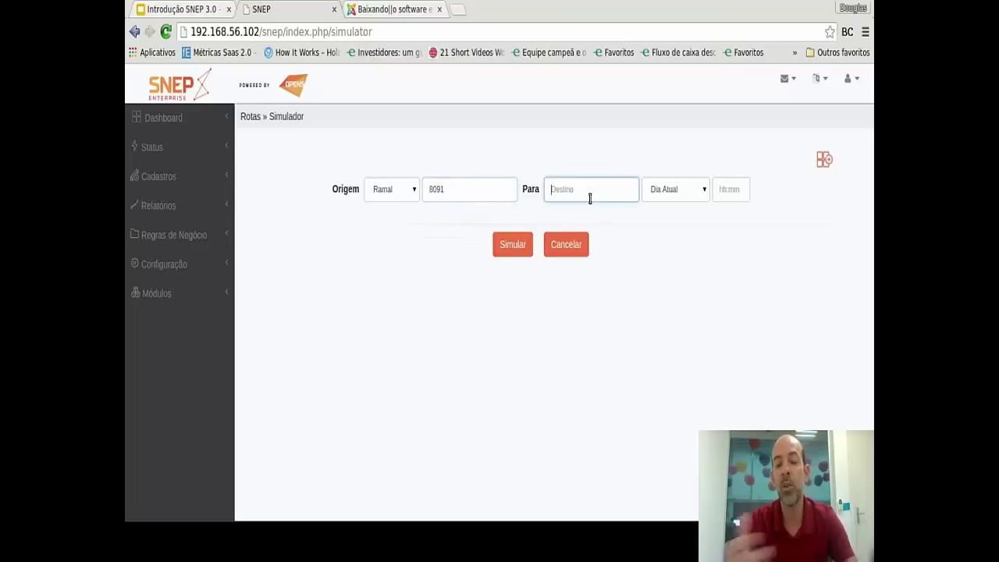
type("91")
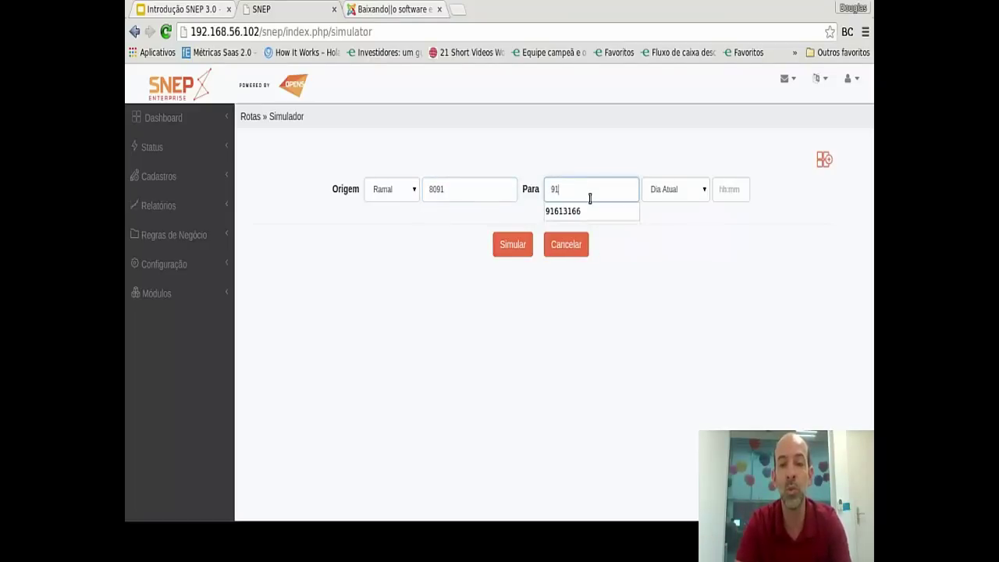
type("112222")
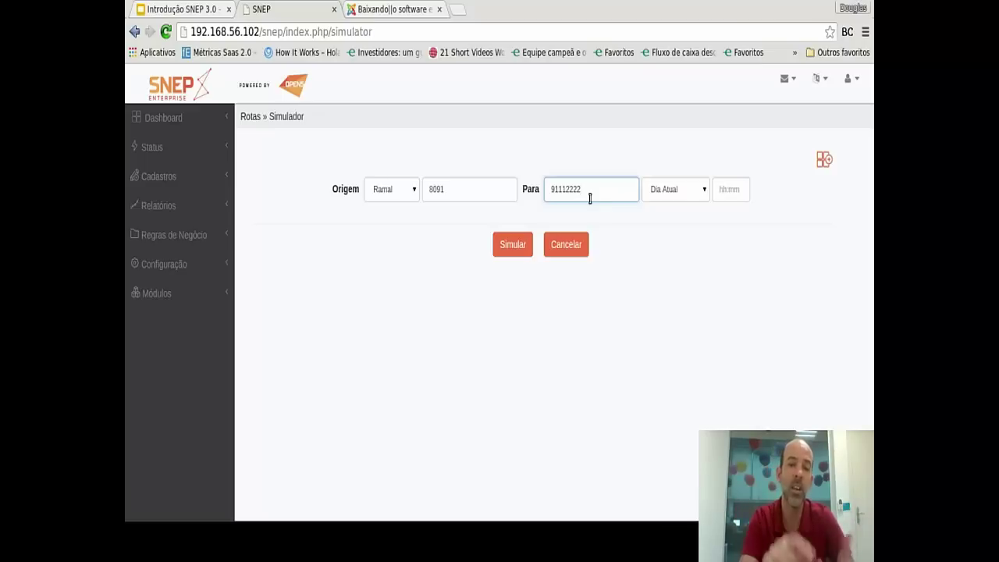
left_click(511, 248)
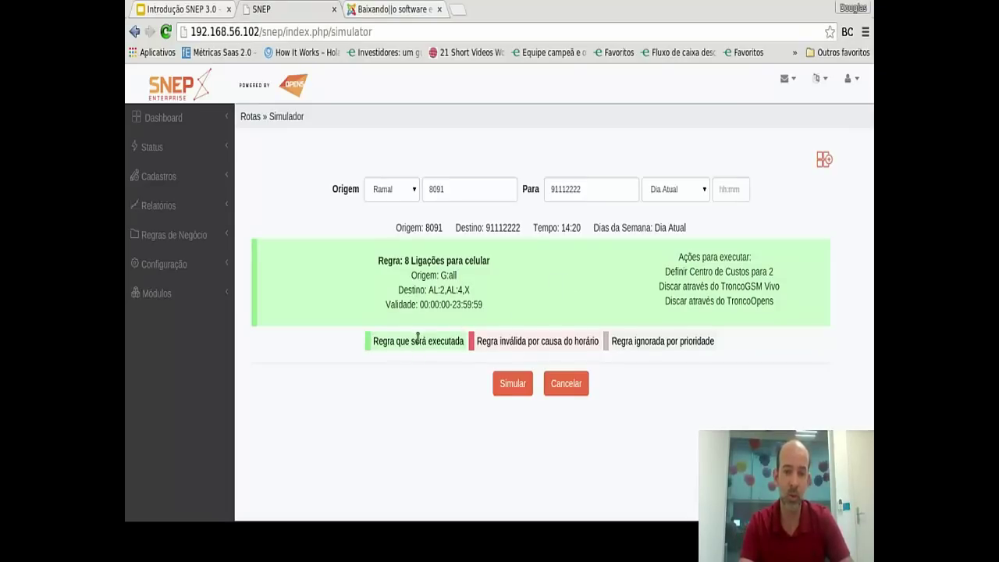
left_click_drag(374, 341, 597, 341)
left_click(463, 345)
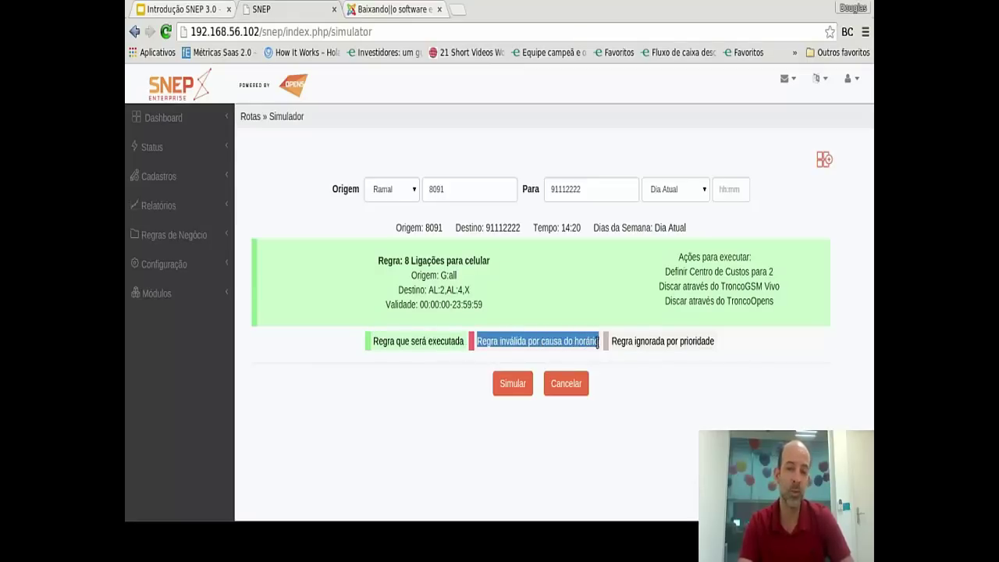
- Examine the legend entries for invalid and ignored rules, and the matched rule's origin and destination in the simulation result
left_click(597, 343)
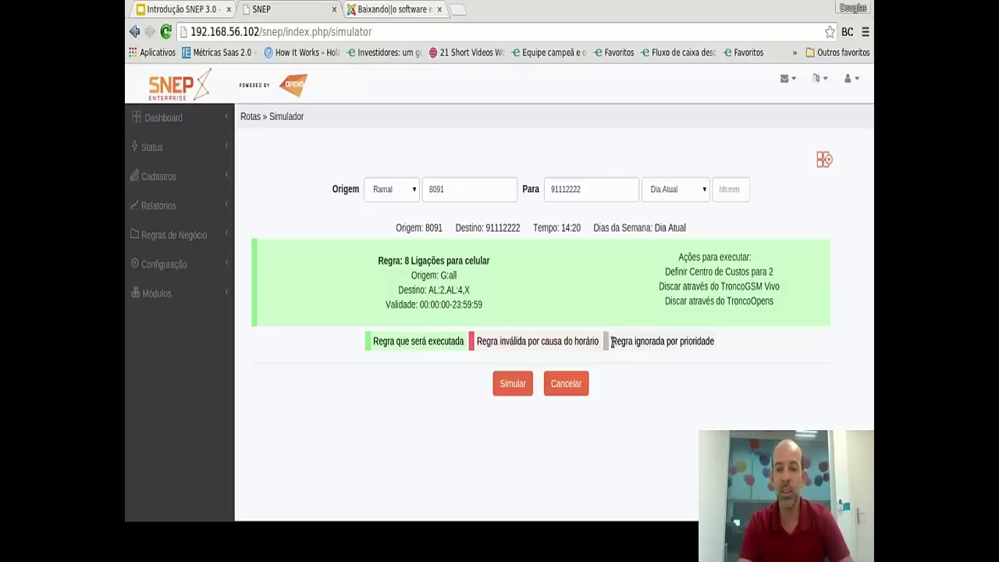
left_click_drag(611, 341, 722, 341)
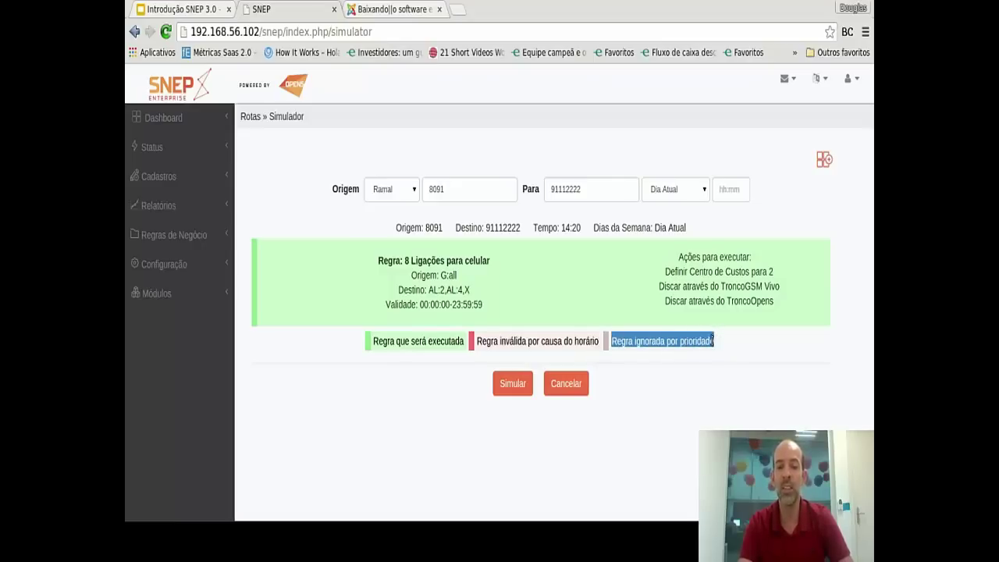
left_click(717, 347)
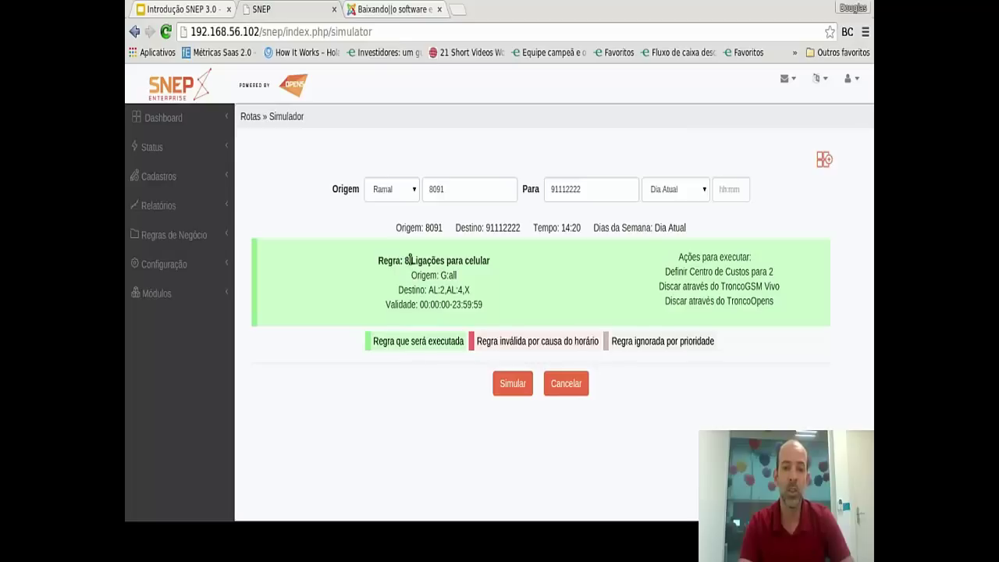
left_click_drag(408, 260, 463, 288)
left_click(478, 276)
left_click(437, 291)
left_click(441, 288)
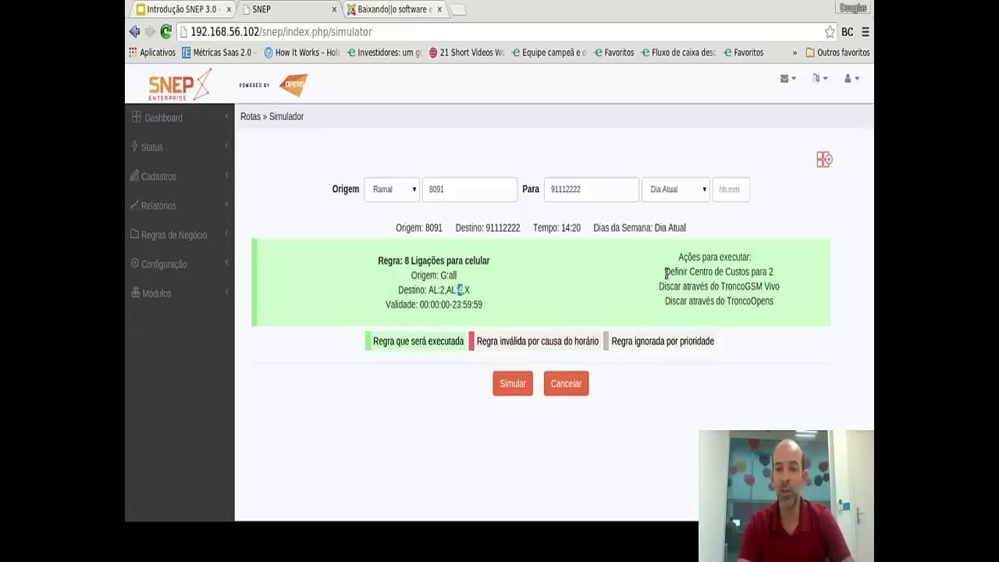
- Examine the actions to execute for the simulated call: the cost centre definition and the dialling through each trunk
left_click_drag(666, 274, 774, 269)
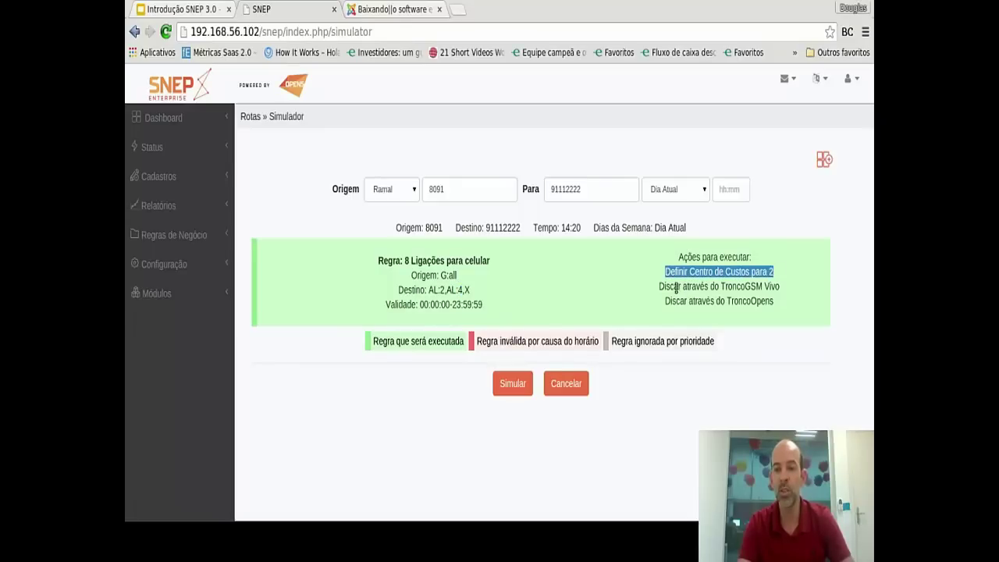
left_click_drag(660, 286, 780, 286)
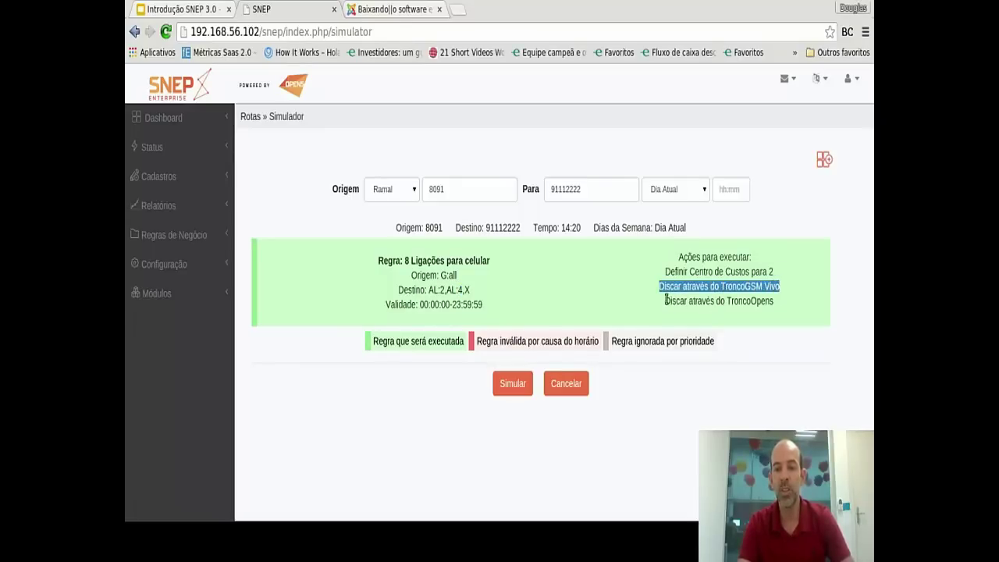
left_click_drag(666, 300, 778, 306)
left_click(759, 301)
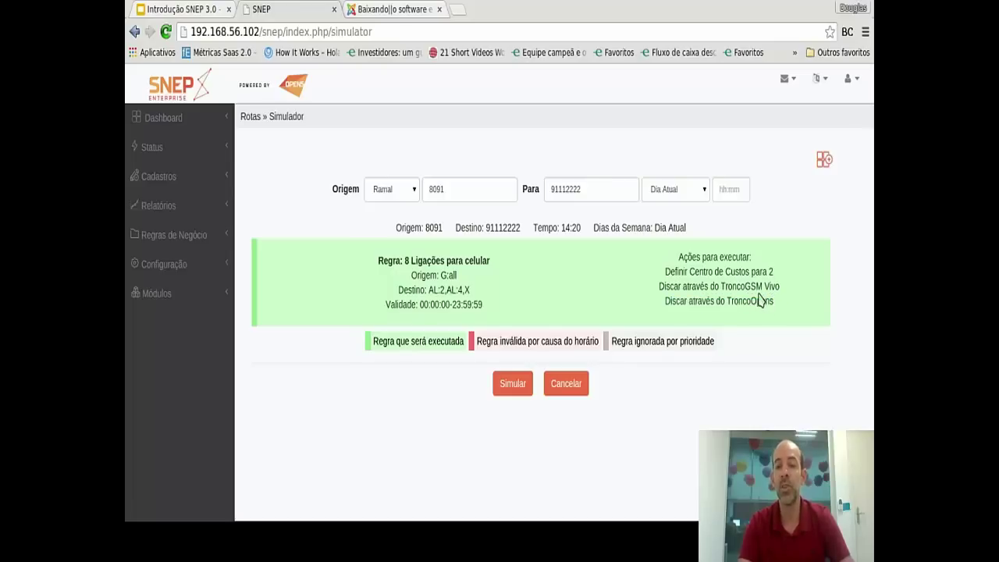
double_click(757, 286)
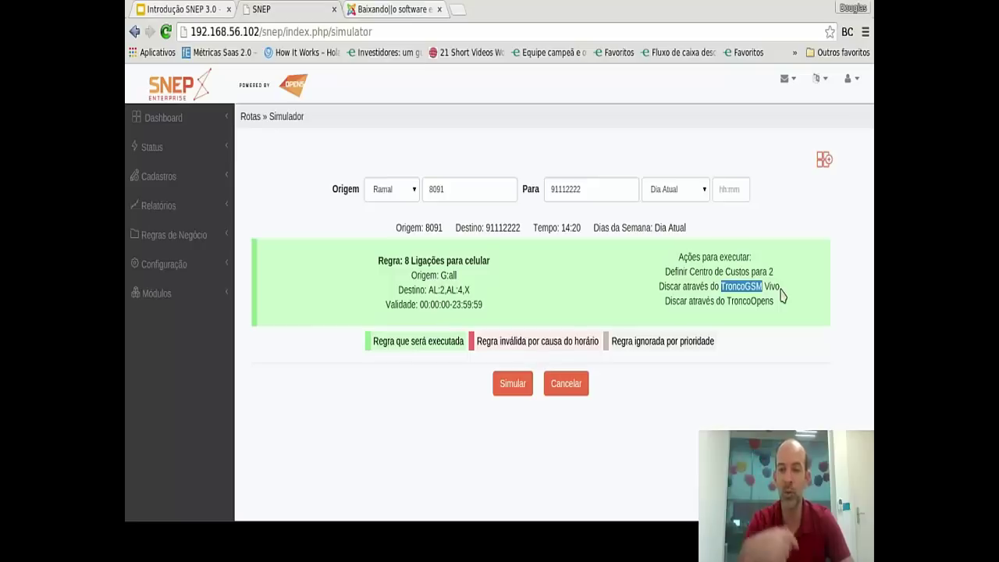
left_click(778, 287)
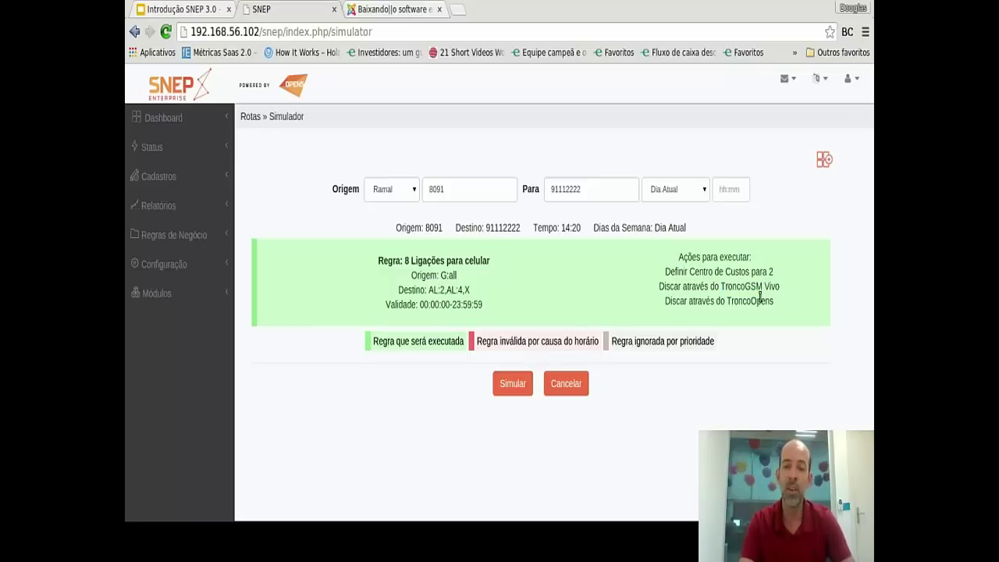
double_click(759, 301)
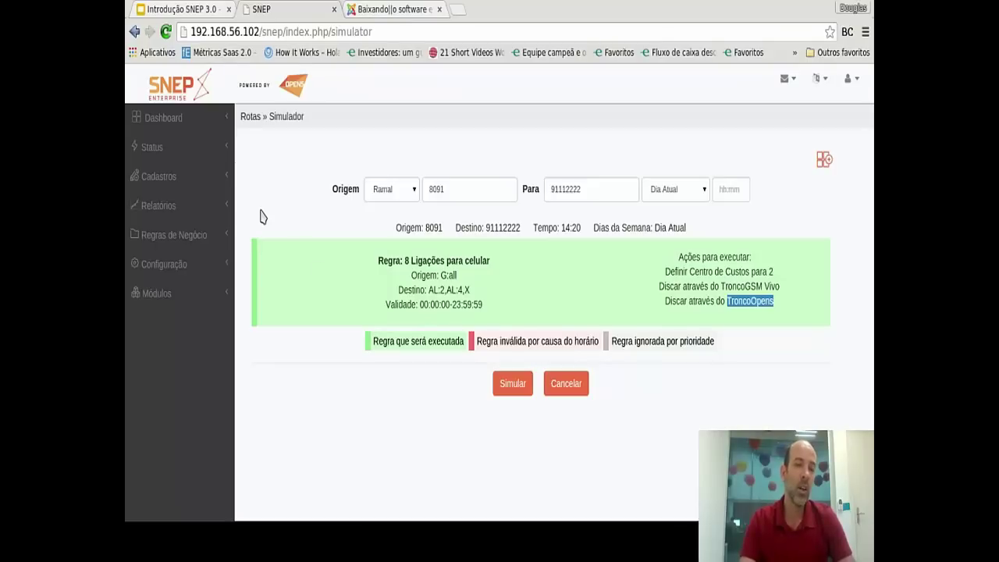
- Start a new route in the business rules' Rotas list and describe it as "Ligação de Entrada"
left_click(213, 245)
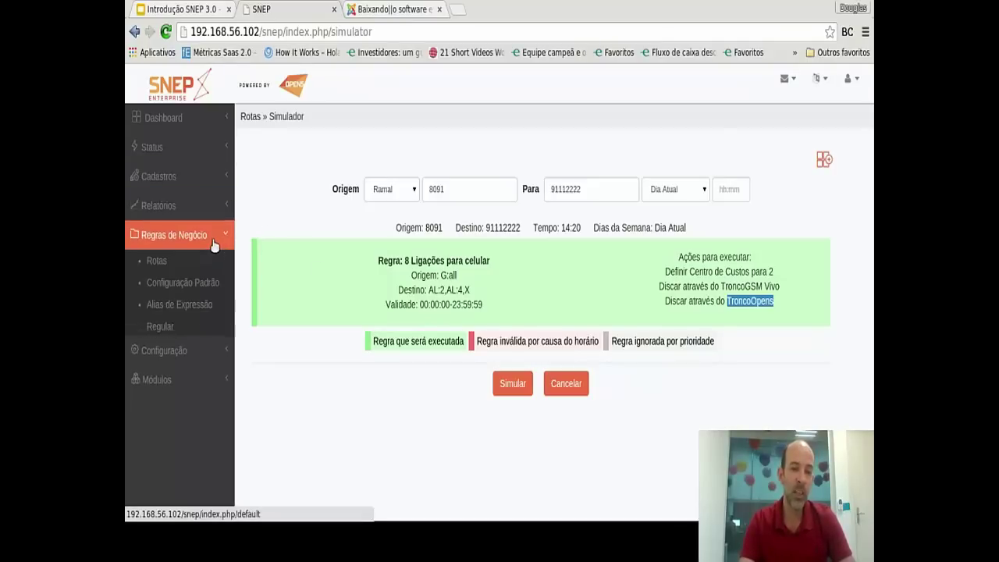
left_click(158, 263)
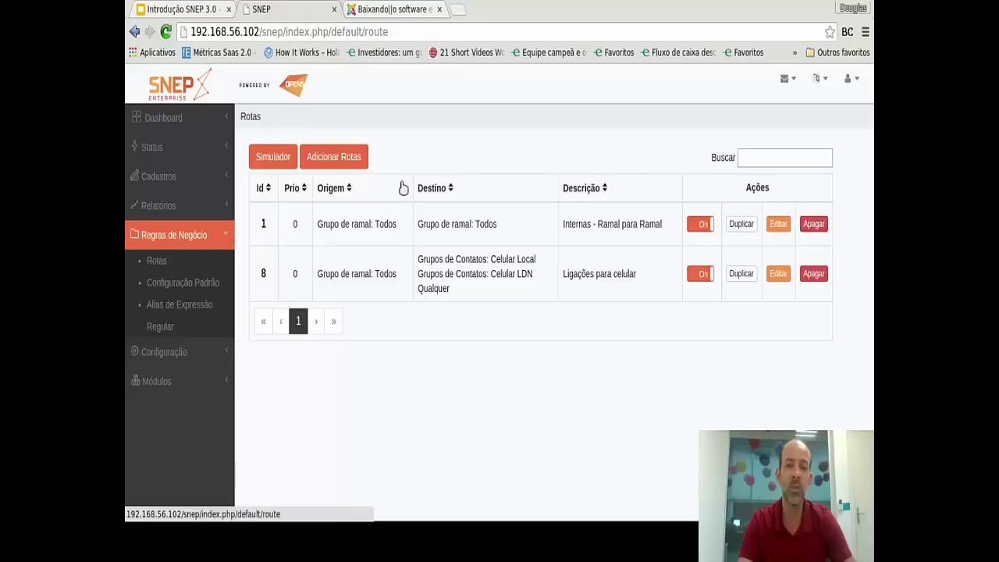
left_click(352, 160)
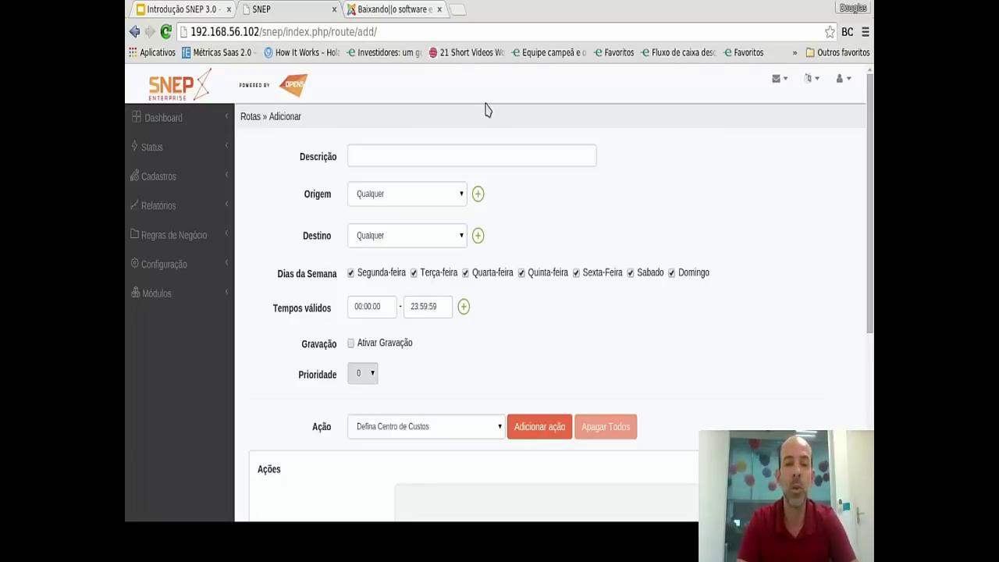
type("Liga")
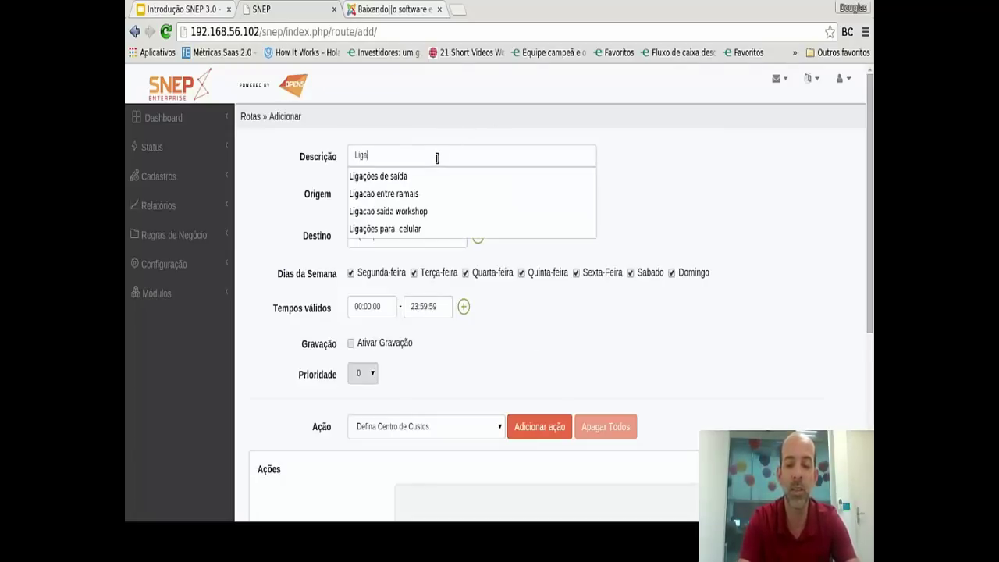
type("ção de Entrada")
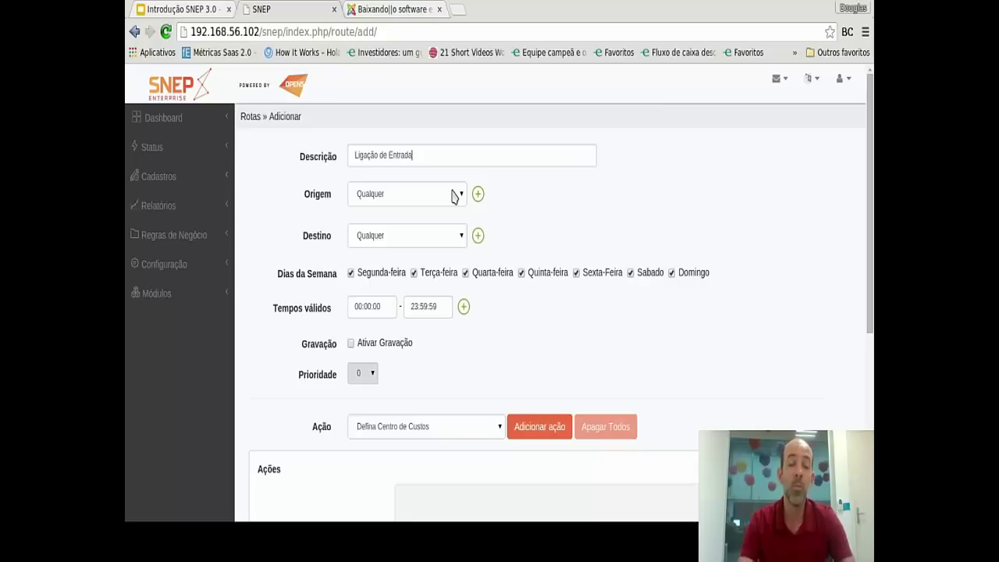
- Set two trunk (Tronco) origins for the new route: GSM Vivo and Opens
double_click(317, 199)
left_click(326, 205)
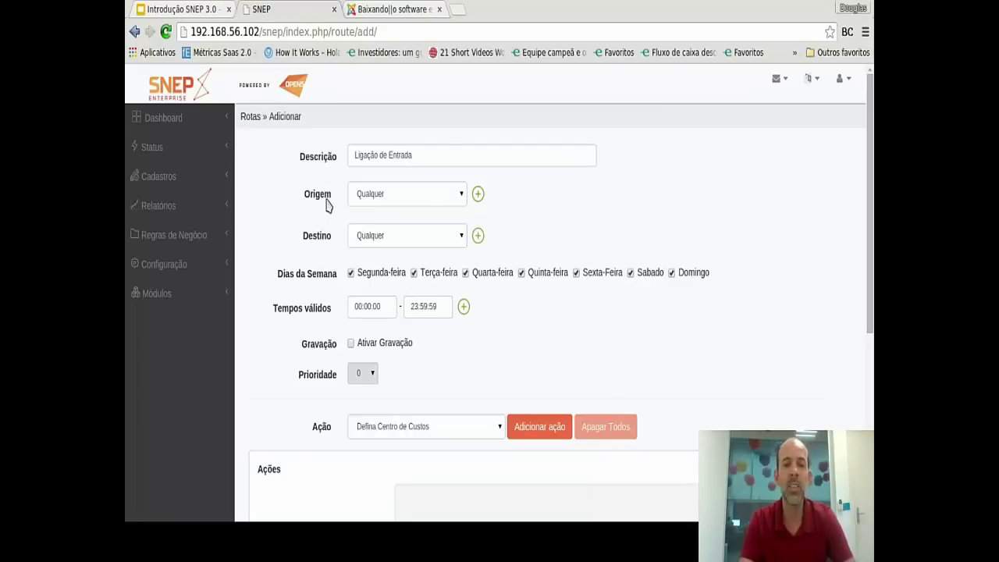
left_click(404, 203)
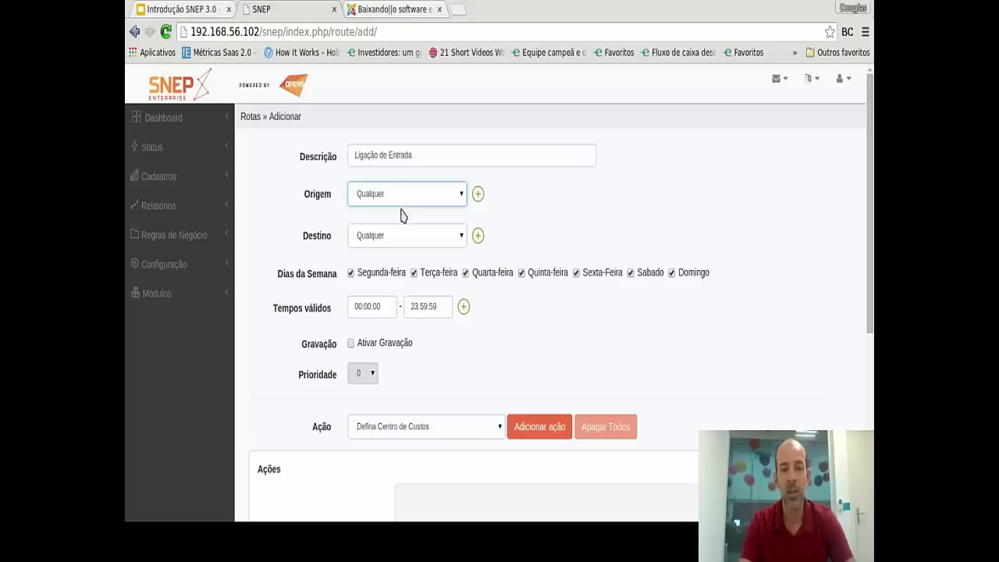
left_click(393, 279)
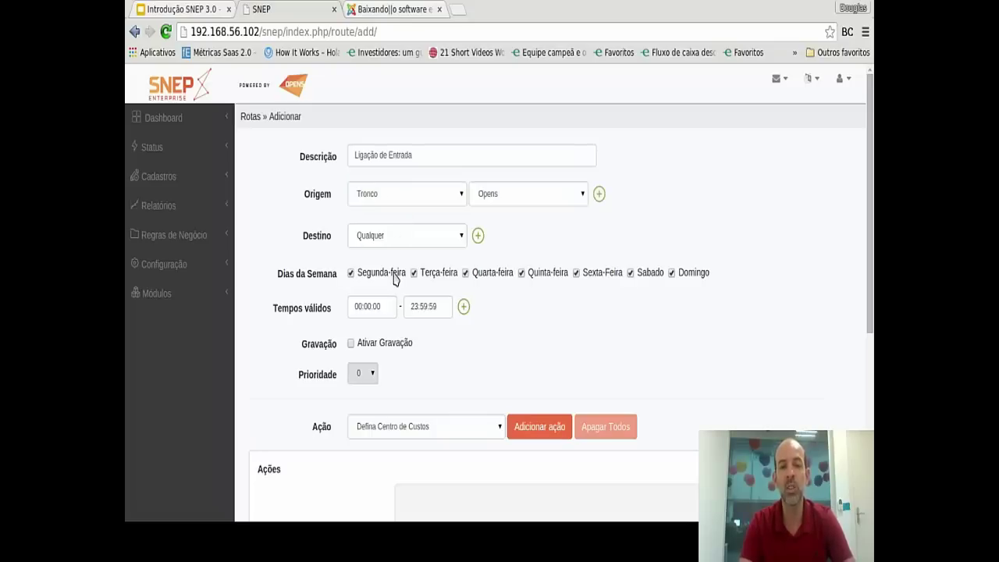
left_click(535, 201)
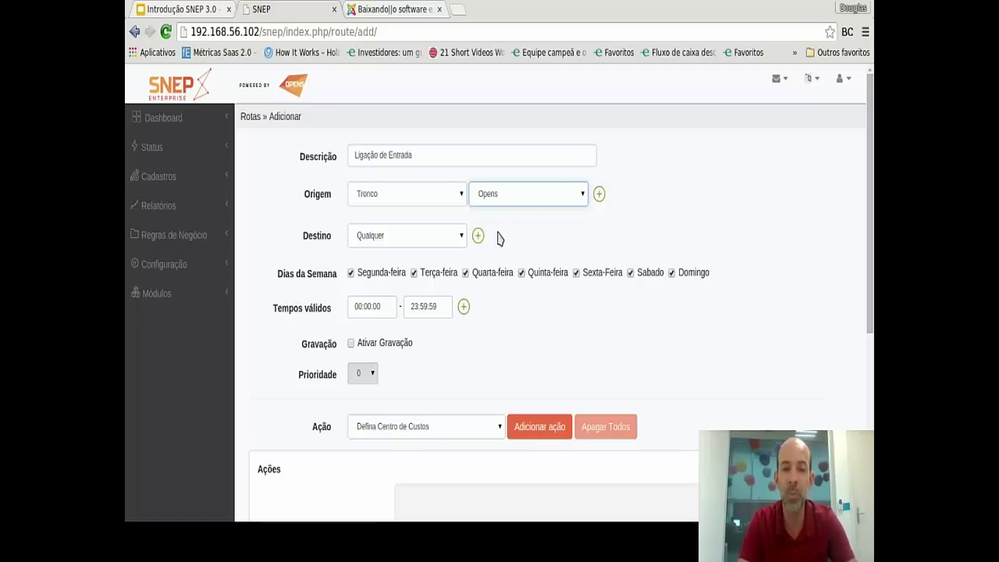
key("Down")
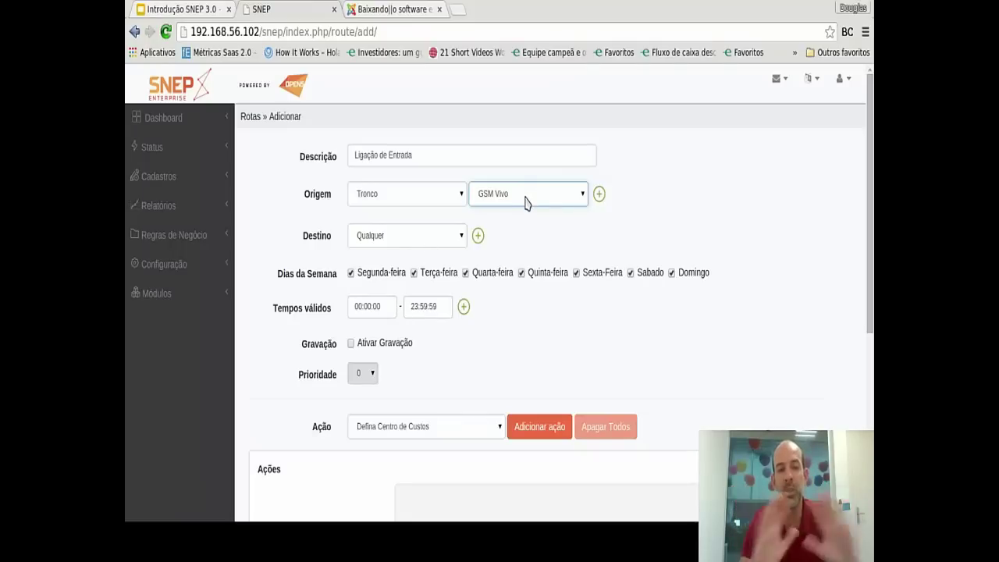
left_click(598, 195)
left_click(442, 228)
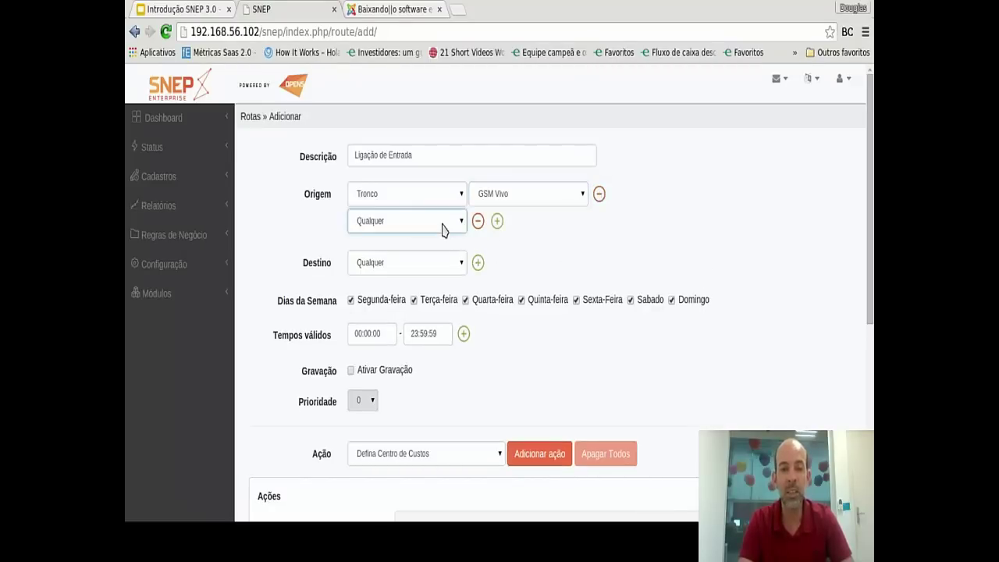
left_click(414, 304)
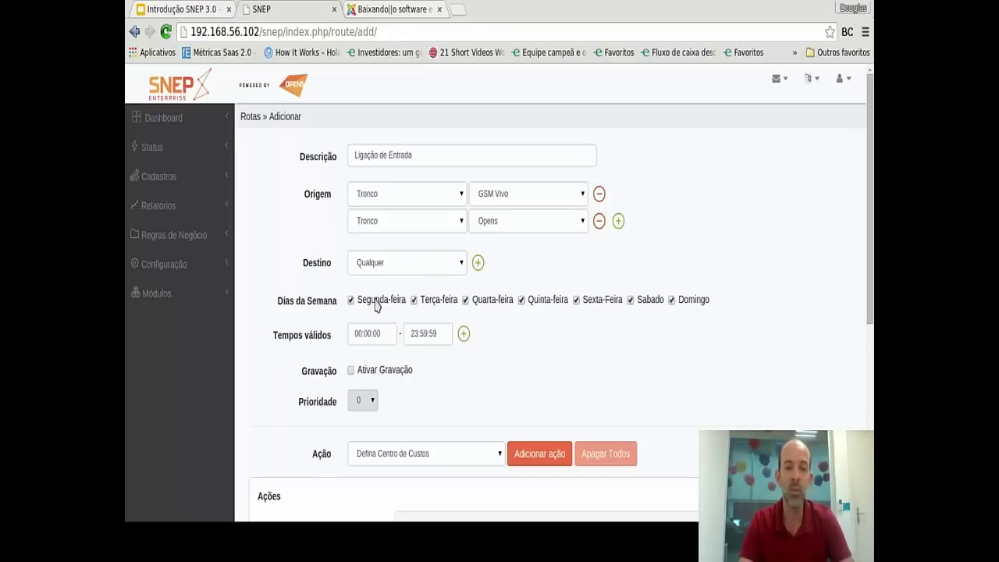
- Exclude Domingo and Sabado from the route's days of the week
left_click(671, 302)
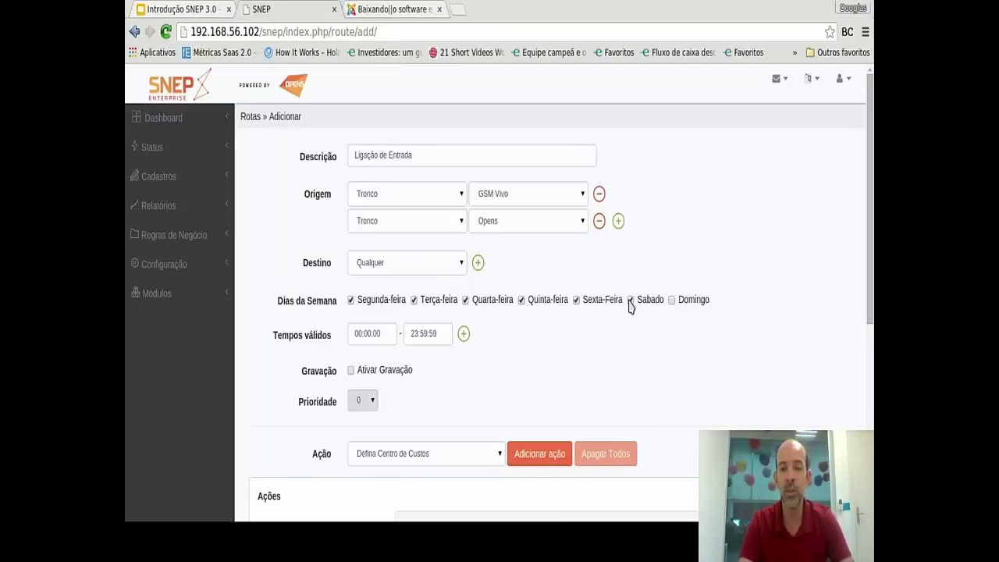
left_click(629, 302)
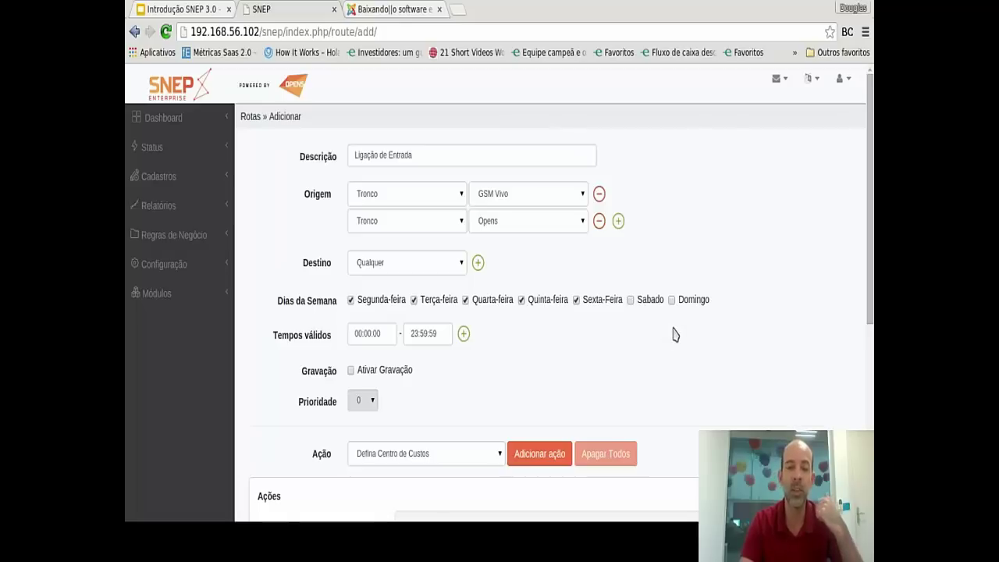
- Add two extra valid time ranges to the route and remove them again
scroll(675, 334, "down", 1)
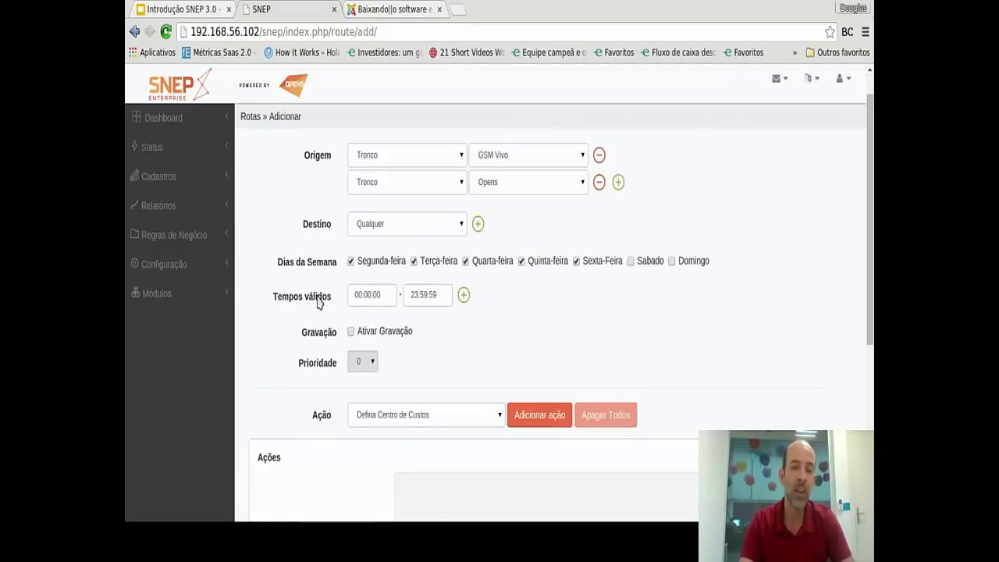
left_click(464, 294)
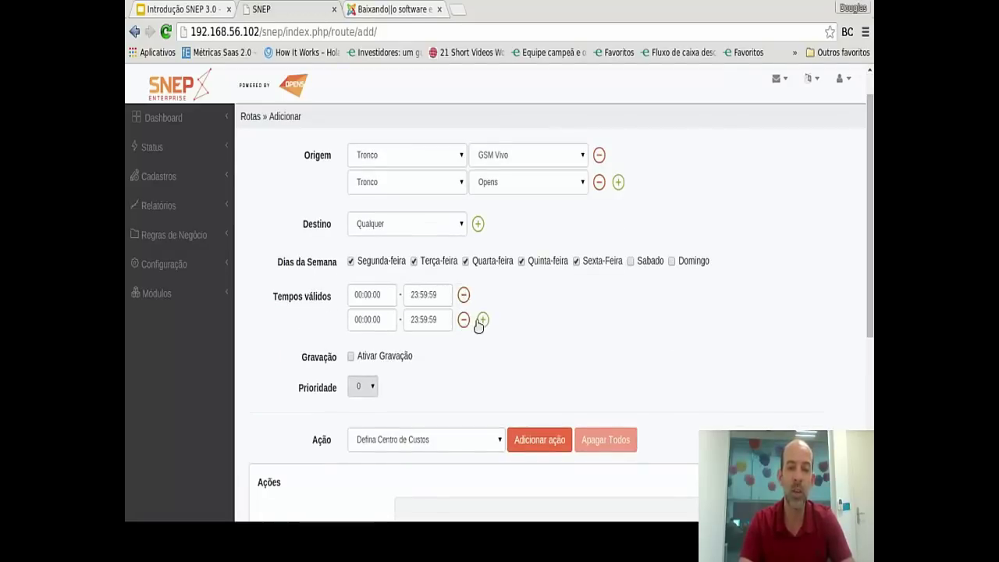
left_click(483, 321)
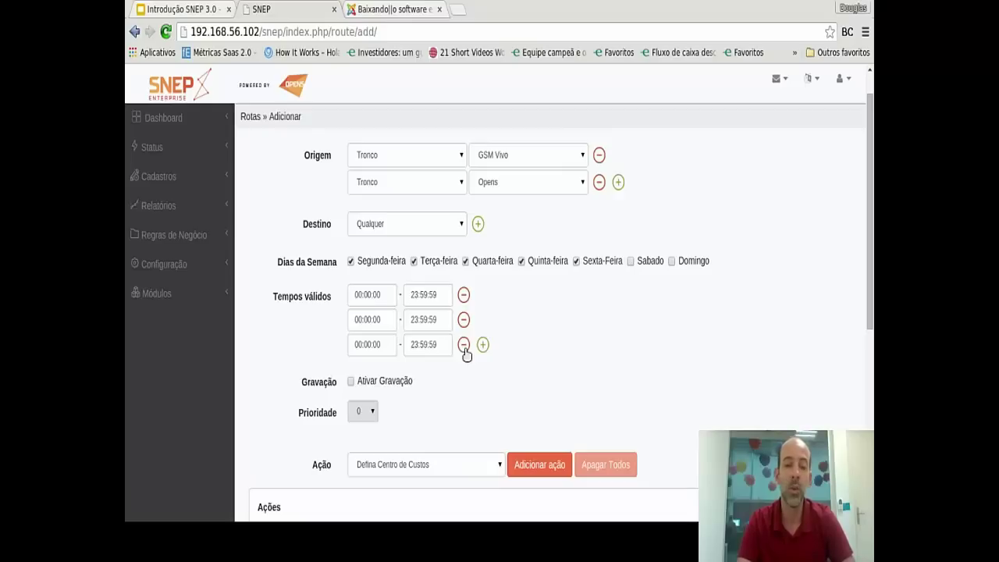
left_click(463, 345)
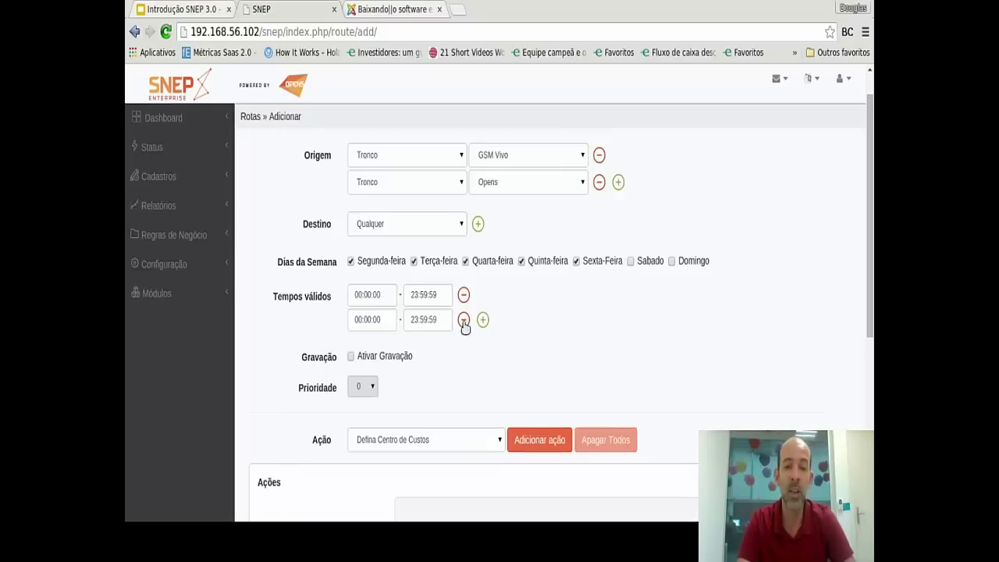
left_click(463, 321)
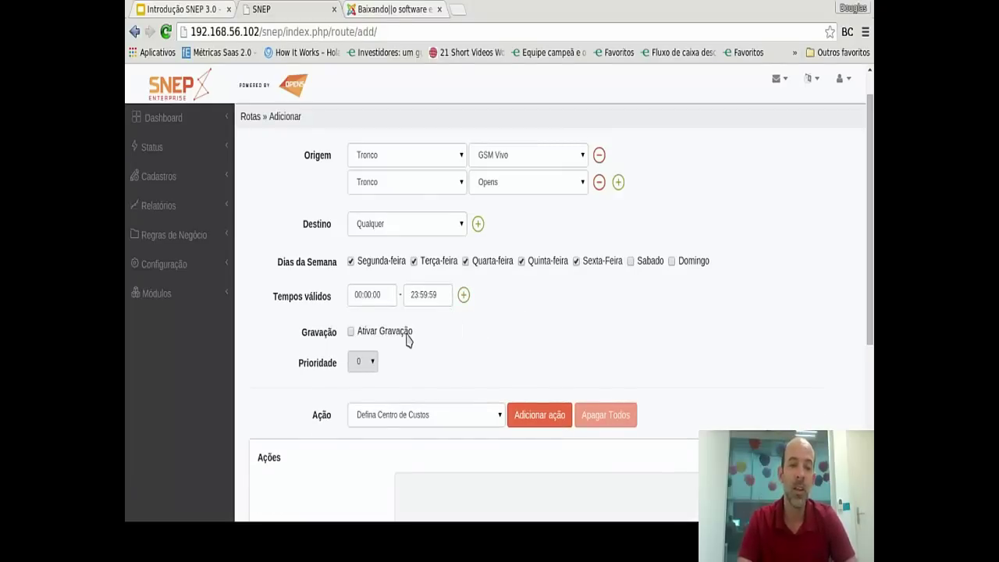
- Enable call recording (Ativar Gravação) for the incoming-call route
left_click(351, 332)
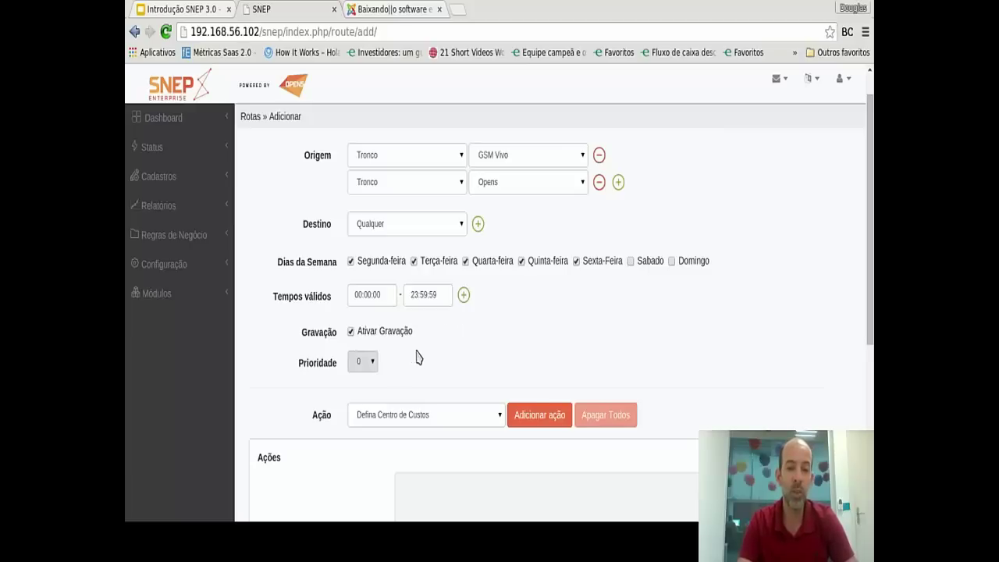
scroll(414, 354, "down", 1)
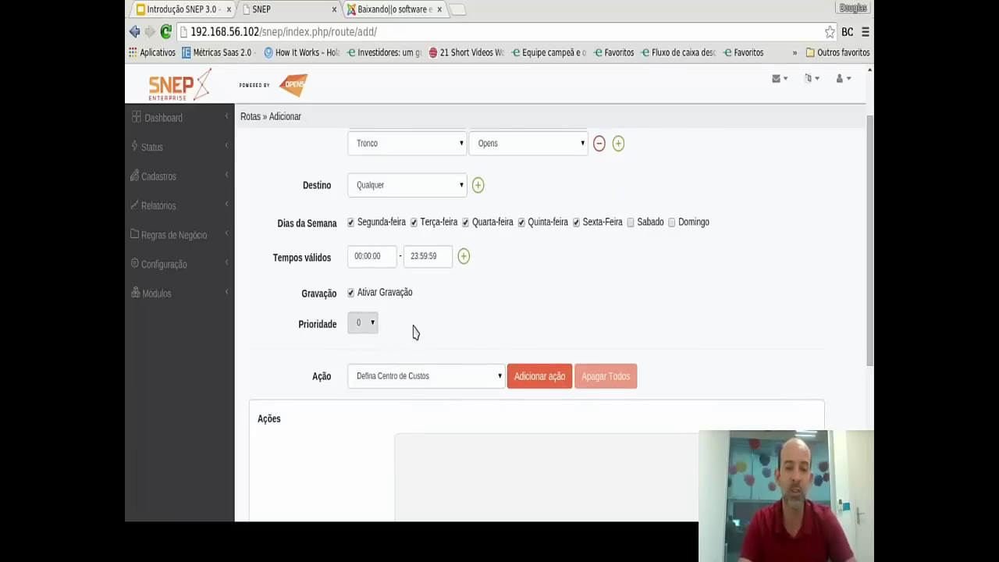
scroll(413, 329, "down", 1)
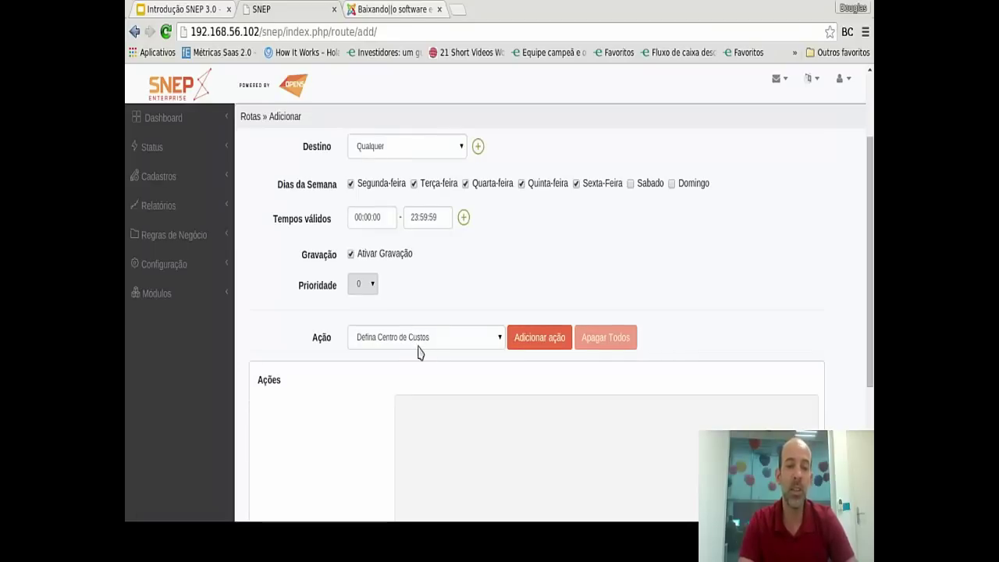
scroll(469, 301, "up", 3)
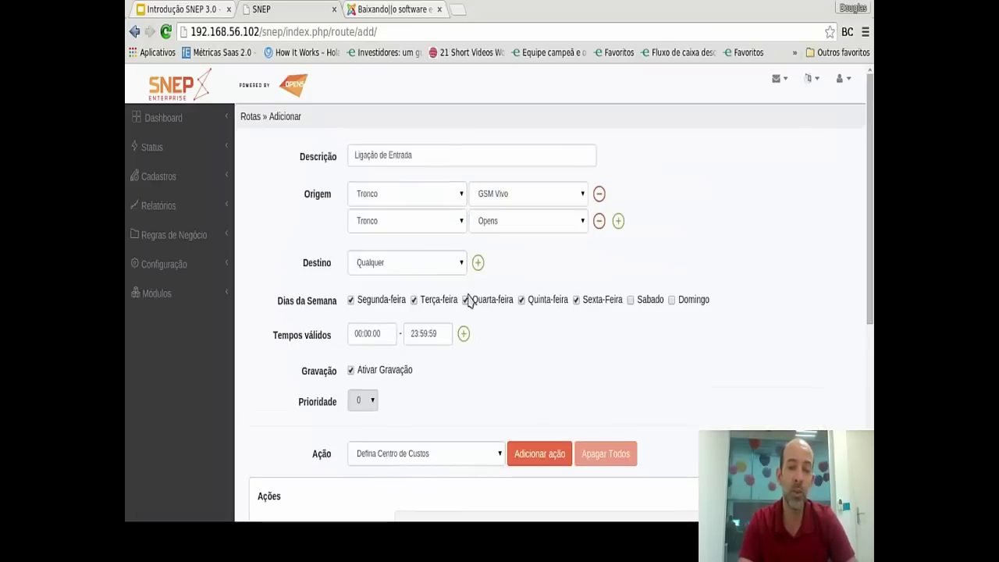
scroll(469, 300, "down", 3)
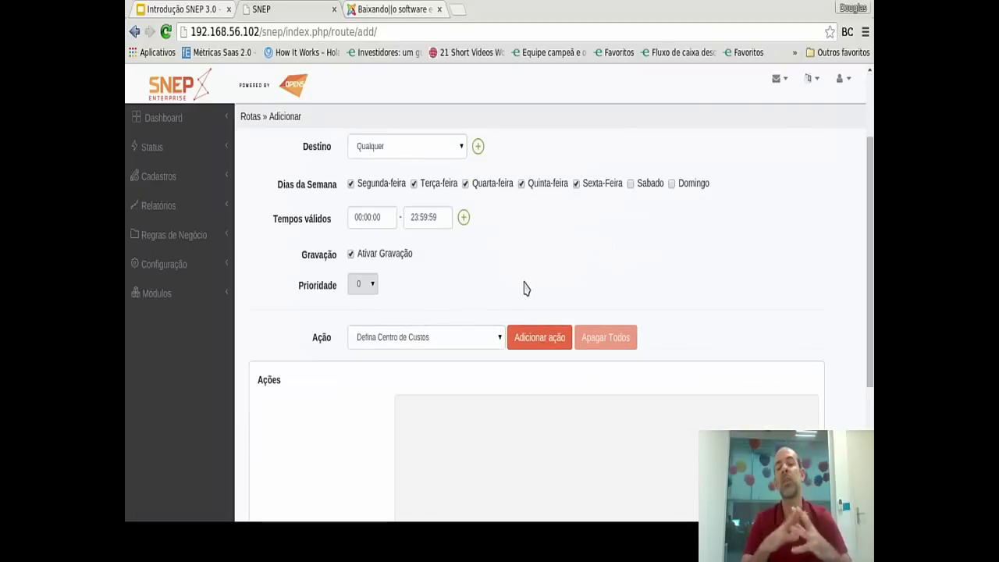
- Add a Defina Centro de Custos action as the first action of the route
left_click(484, 346)
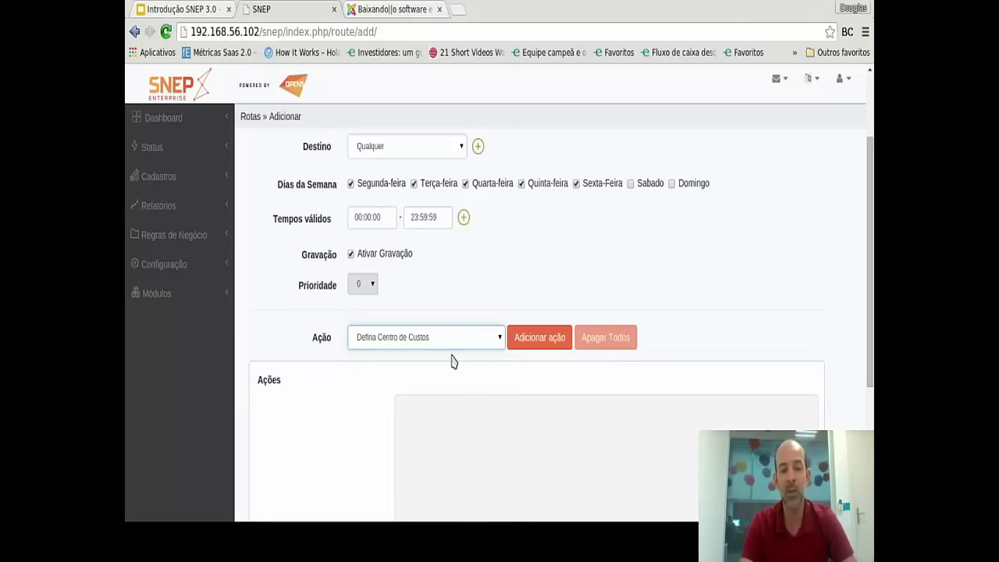
left_click(496, 305)
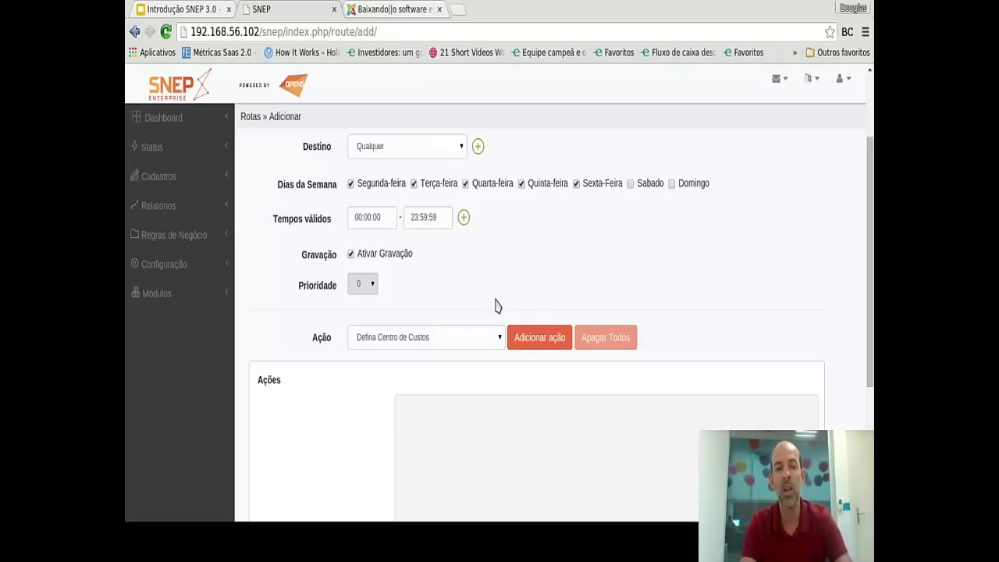
left_click(540, 341)
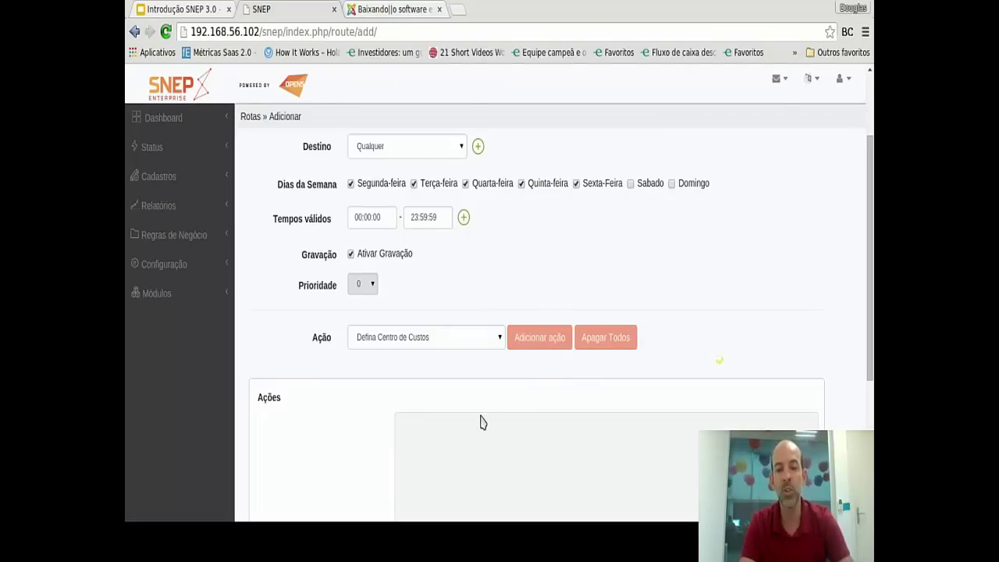
scroll(480, 423, "down", 4)
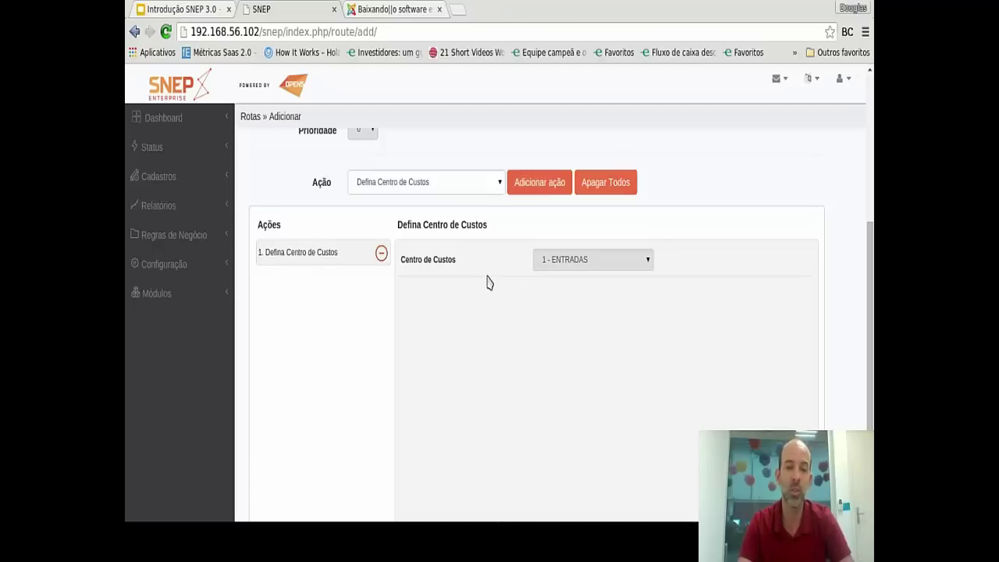
scroll(487, 282, "up", 3)
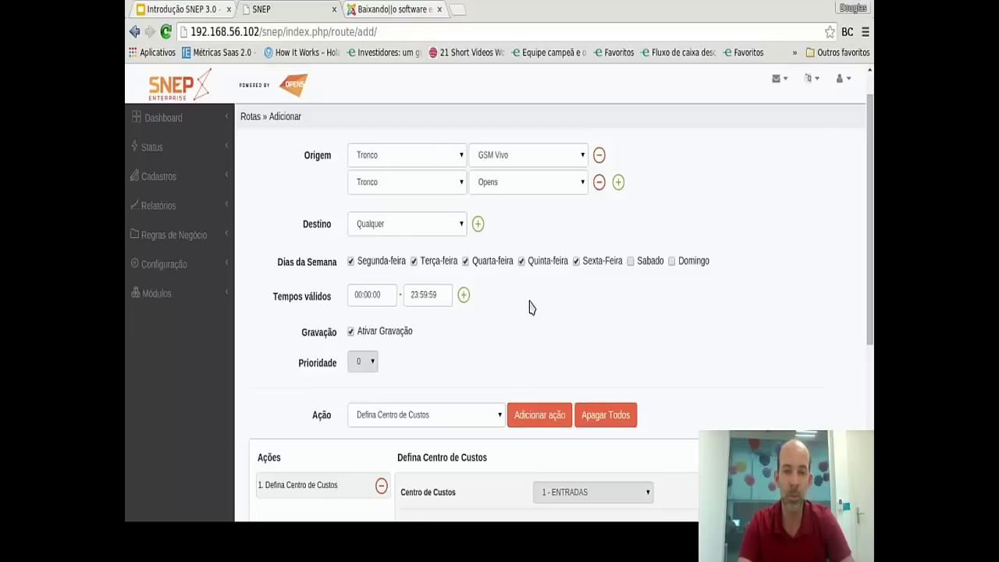
- Add a Discar para Ramal action to the route after the cost centre action
scroll(529, 307, "down", 2)
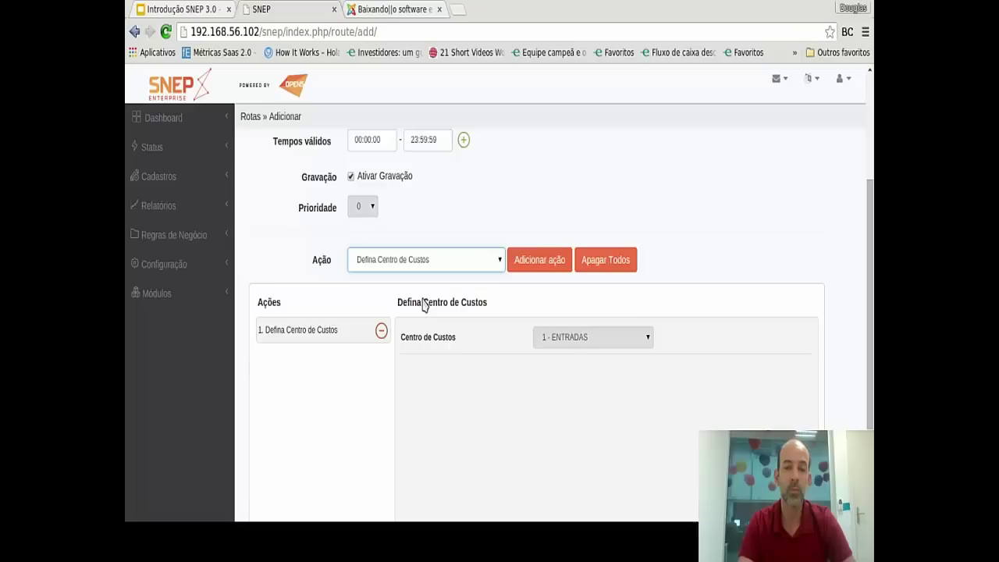
key("Down")
left_click(538, 260)
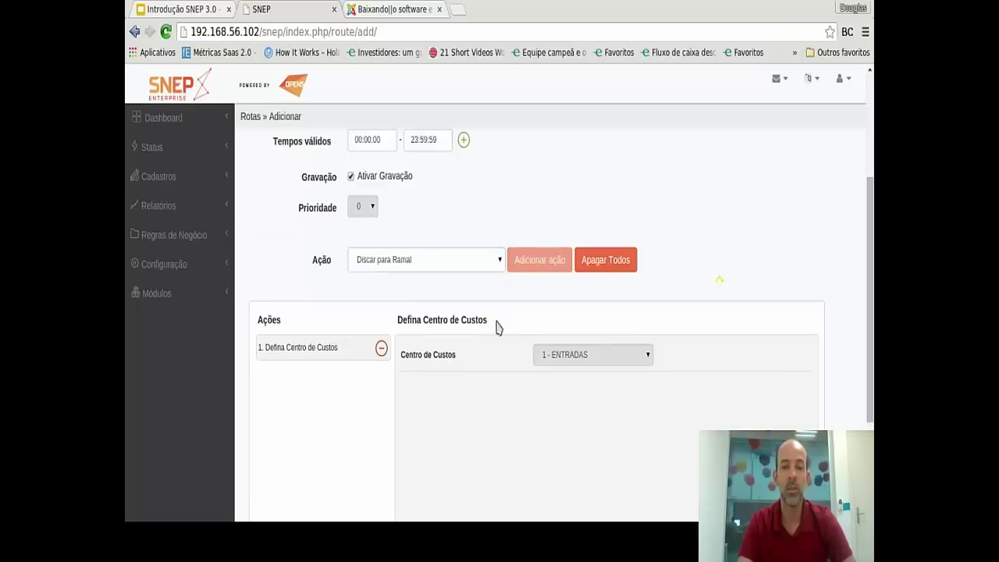
scroll(421, 390, "down", 3)
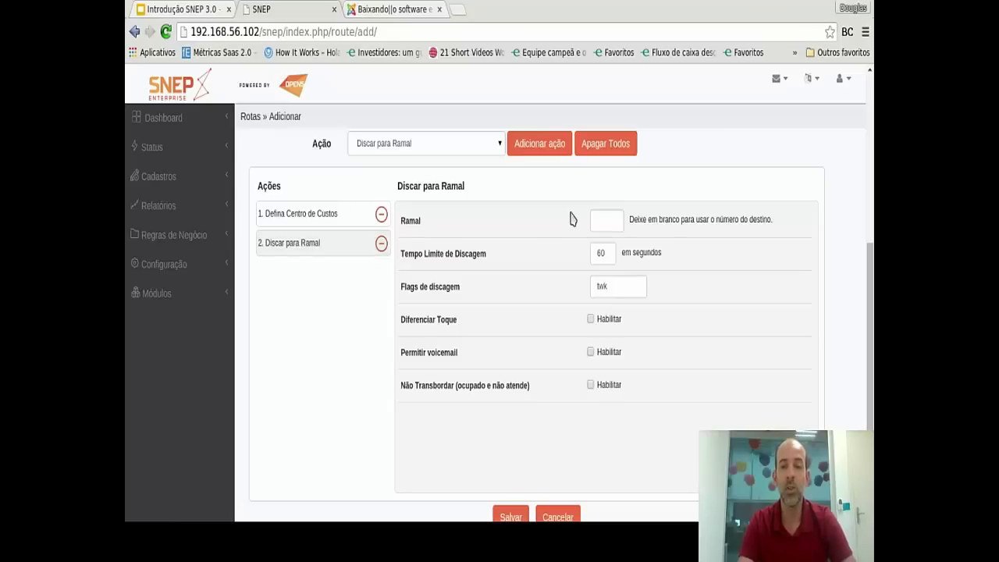
- Set the Discar para Ramal action to extension 8091 with a dialling time limit of 10 seconds
left_click(605, 222)
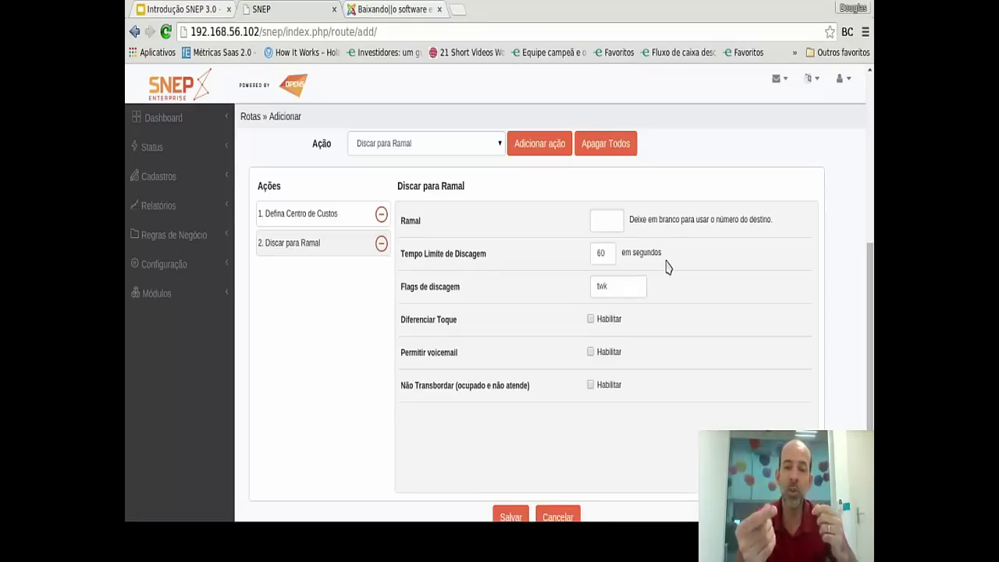
type("8091")
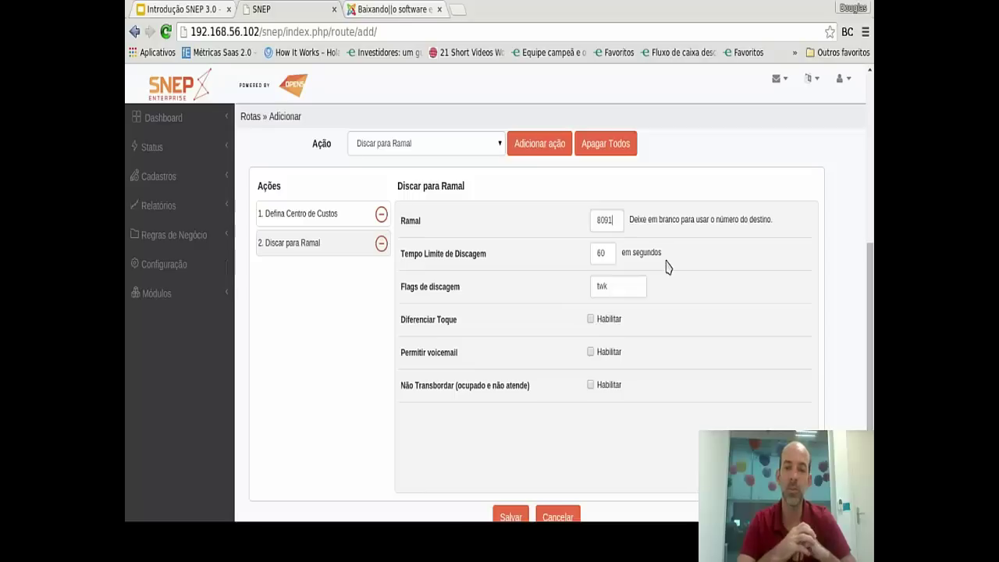
double_click(608, 253)
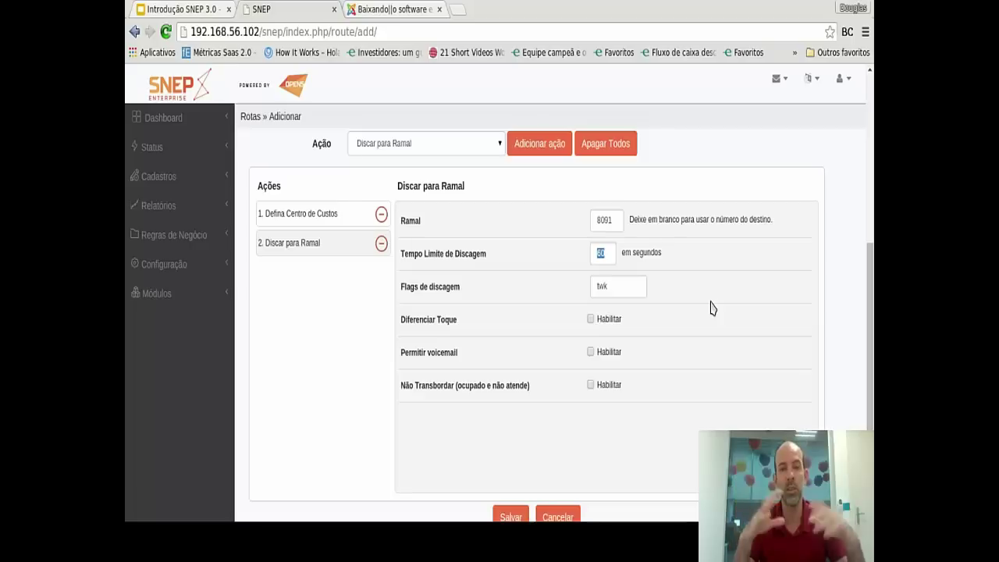
type("10")
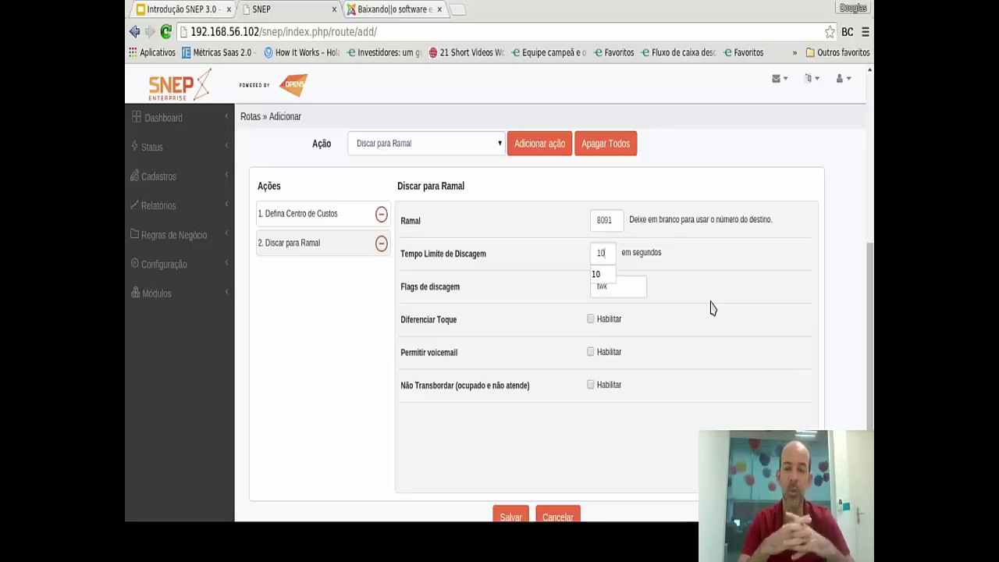
left_click(696, 274)
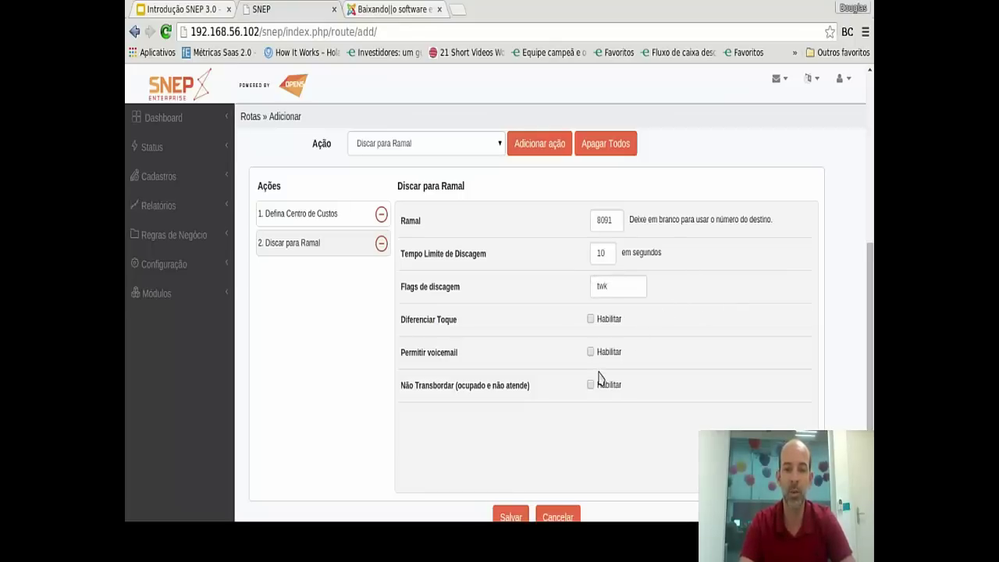
scroll(601, 379, "down", 1)
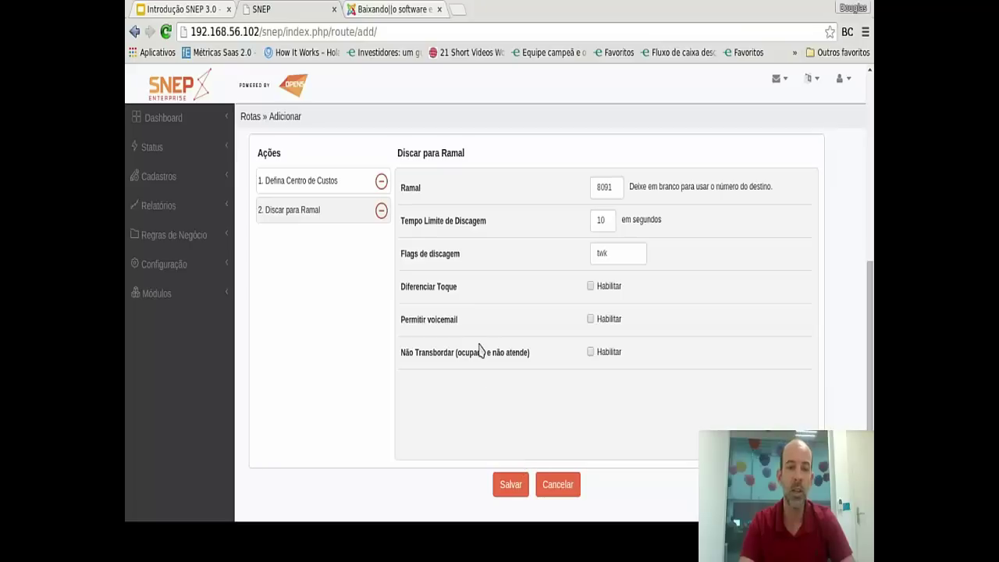
- Add a second Discar para Ramal action for extension 8090 with a dialling time limit of 10 seconds
scroll(483, 350, "up", 2)
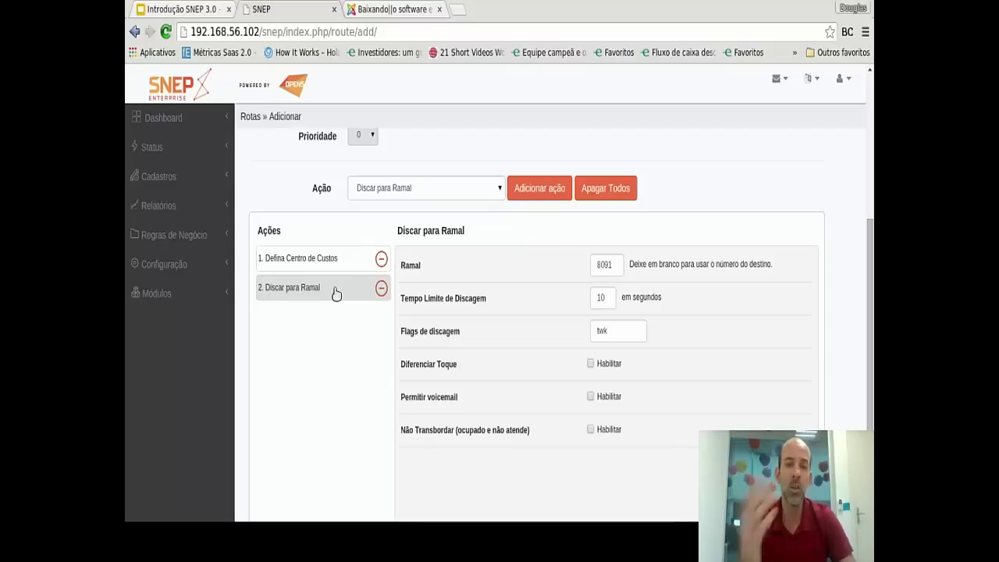
left_click(477, 196)
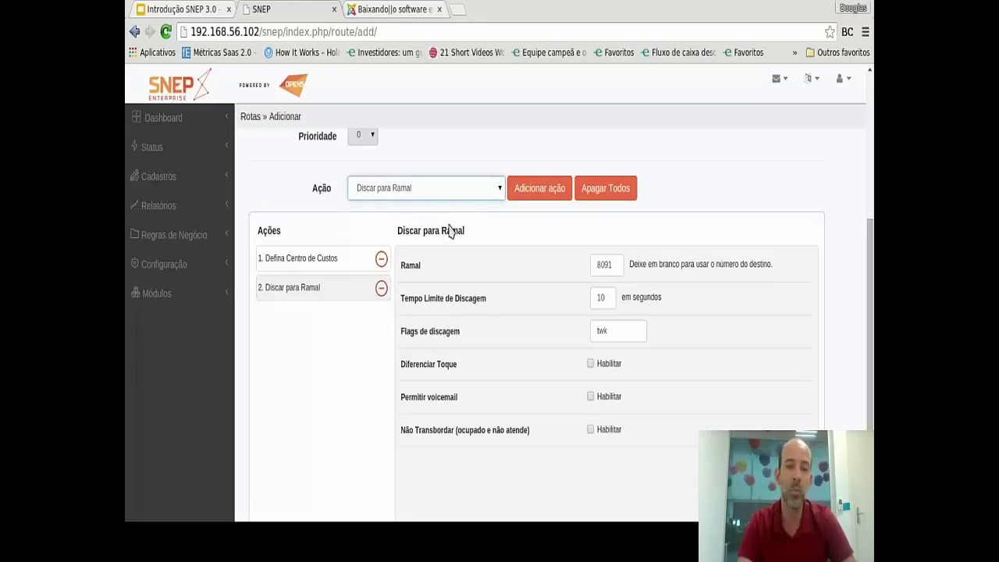
left_click(535, 188)
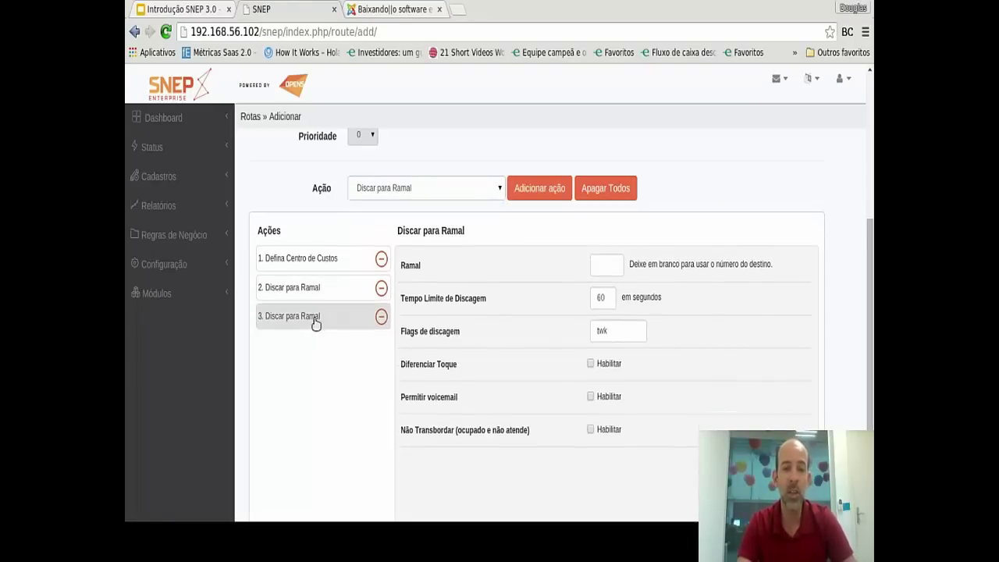
type("6990")
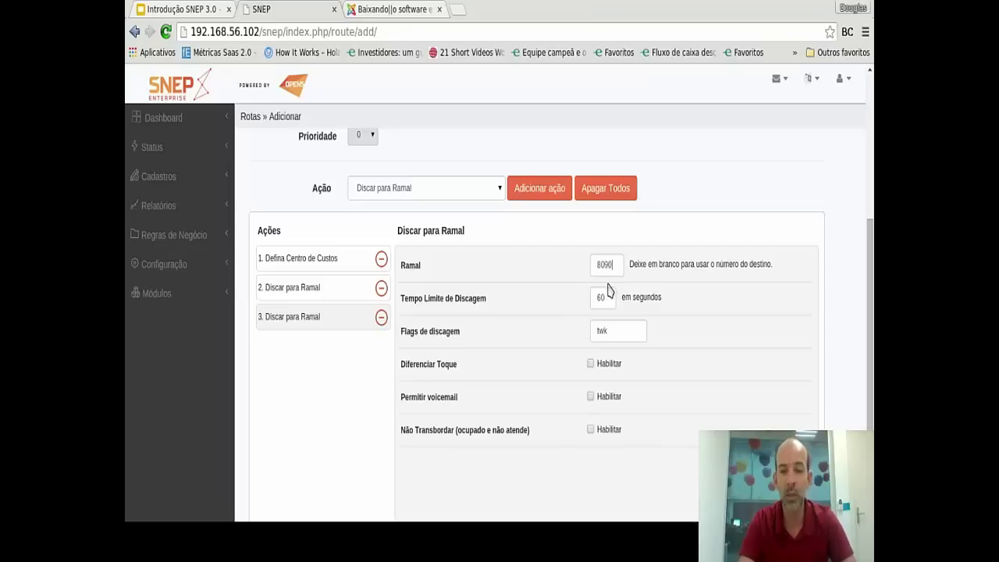
double_click(607, 299)
type("10")
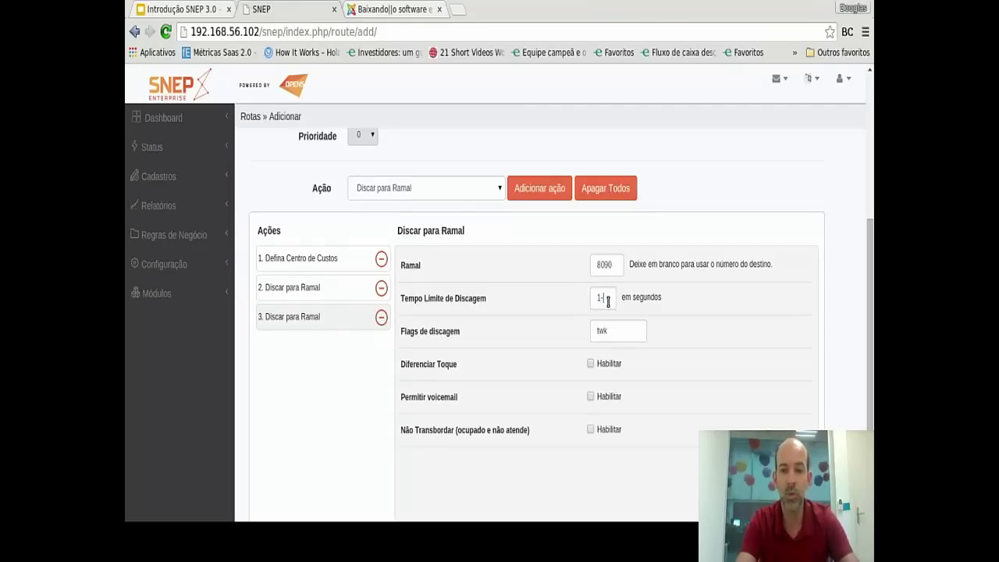
left_click(544, 346)
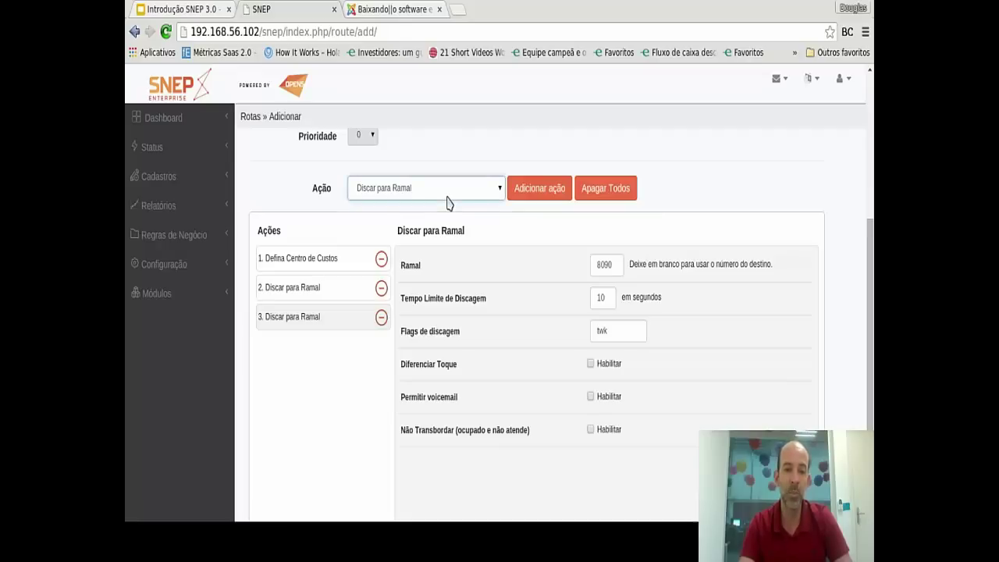
- Add an Enviar para Fila action that uses the Recepcao queue with a timeout of 20 seconds
left_click(414, 265)
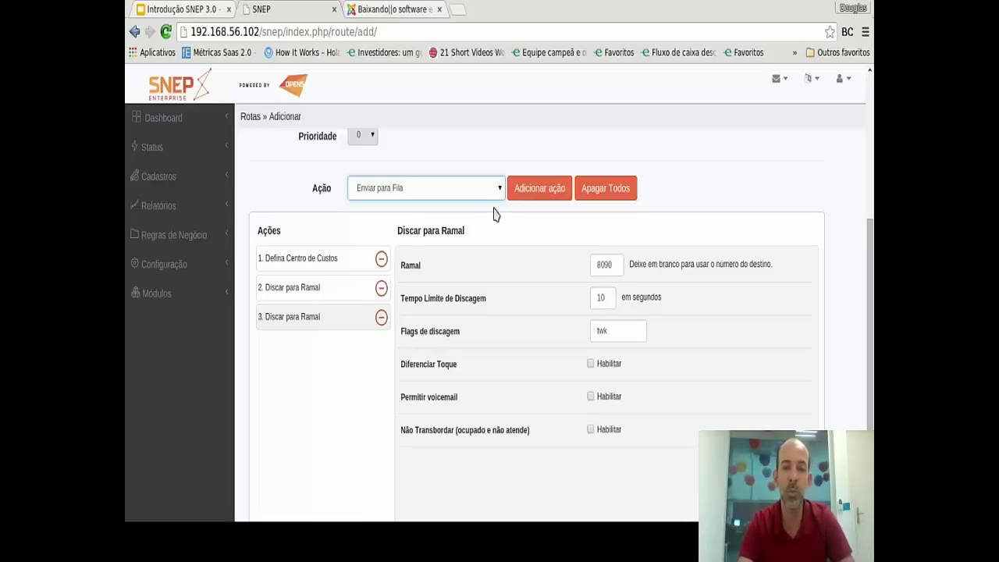
left_click(529, 188)
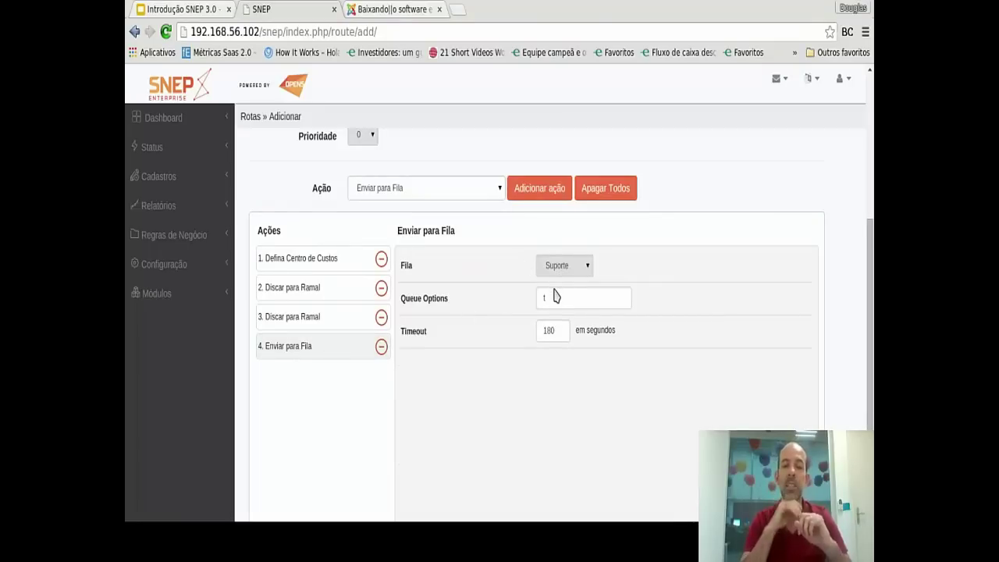
left_click(555, 266)
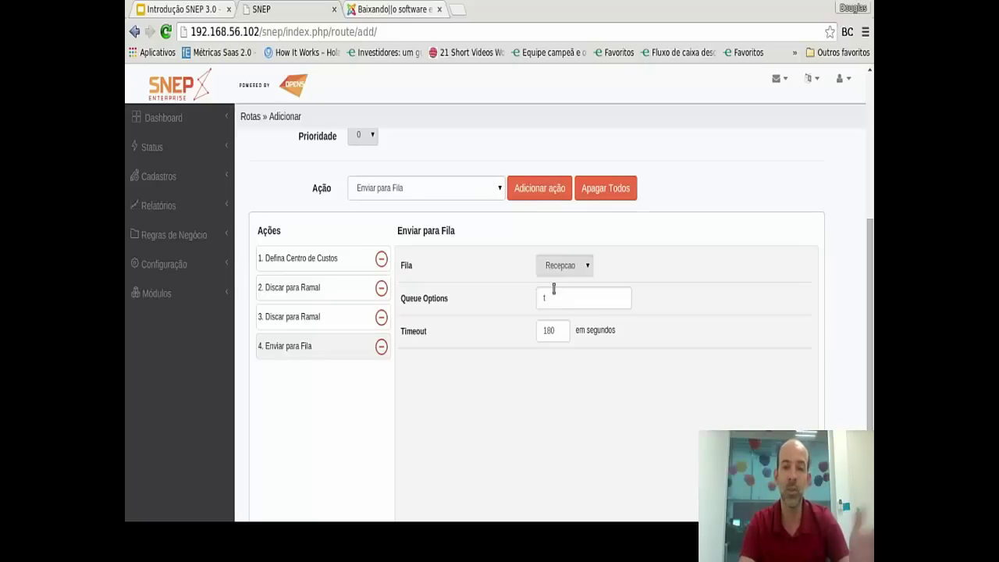
double_click(559, 332)
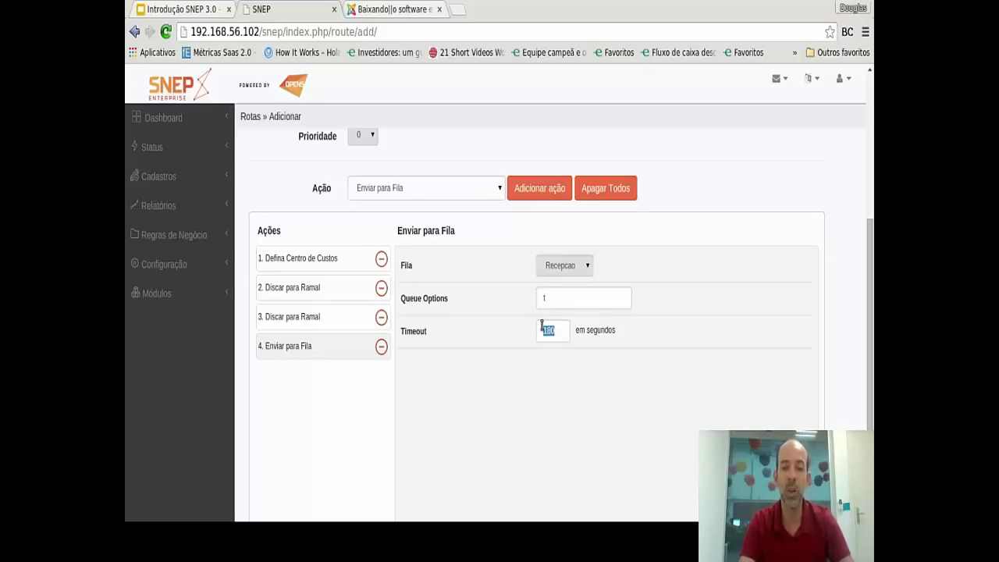
type("20")
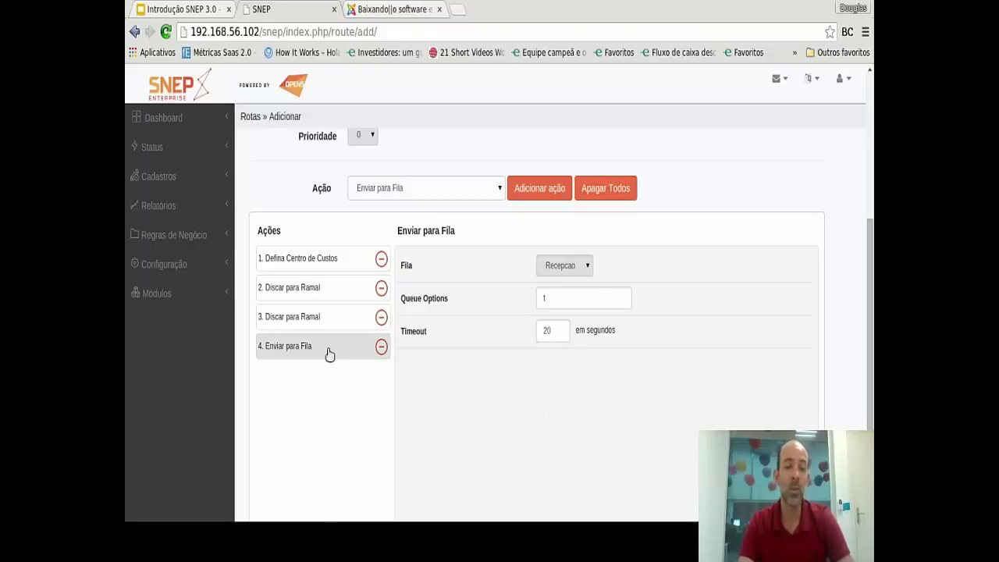
- Move the Enviar para Fila action to second place, directly after Defina Centro de Custos, and review the settings of both actions
left_click_drag(328, 354, 335, 285)
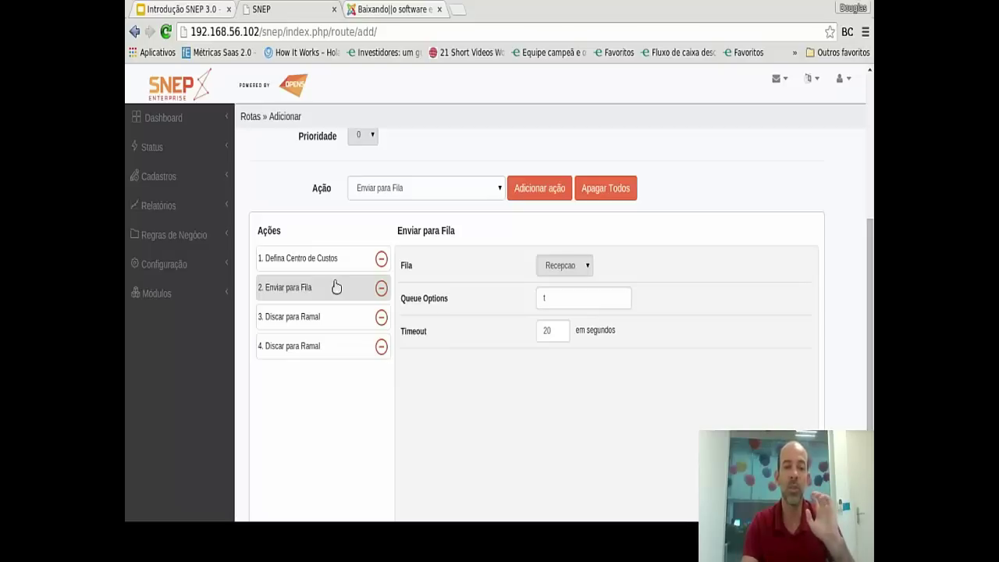
scroll(458, 408, "down", 2)
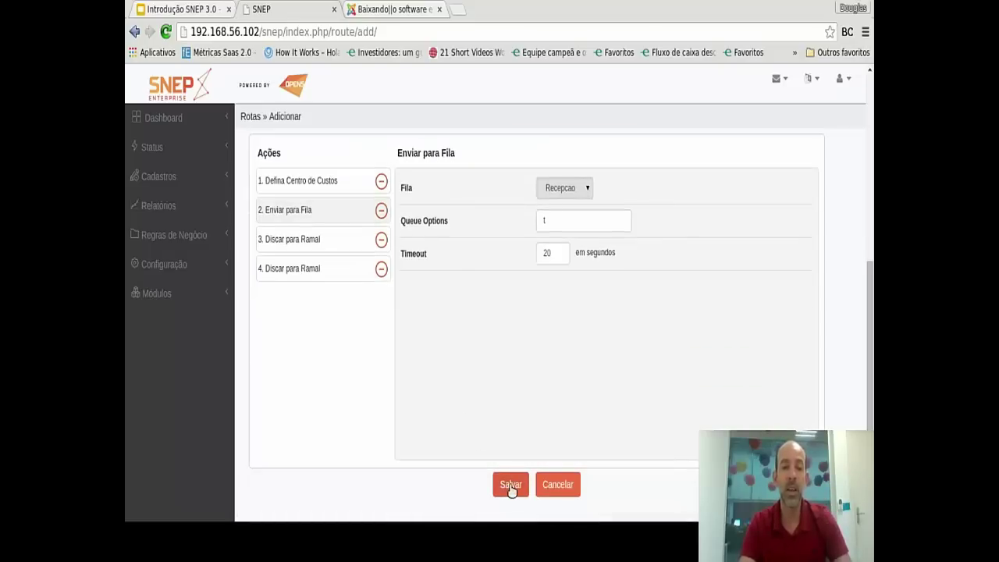
scroll(376, 386, "up", 3)
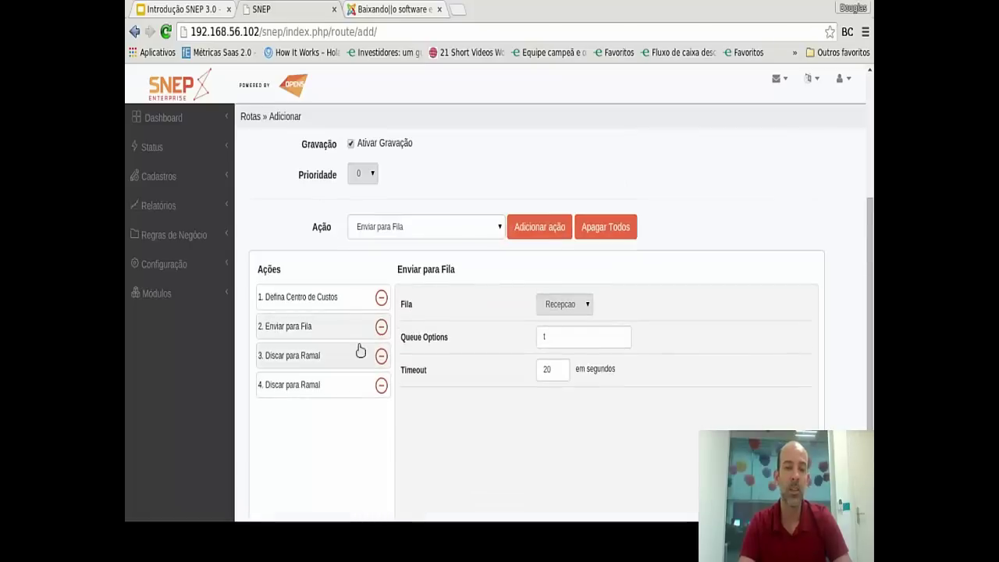
left_click(334, 297)
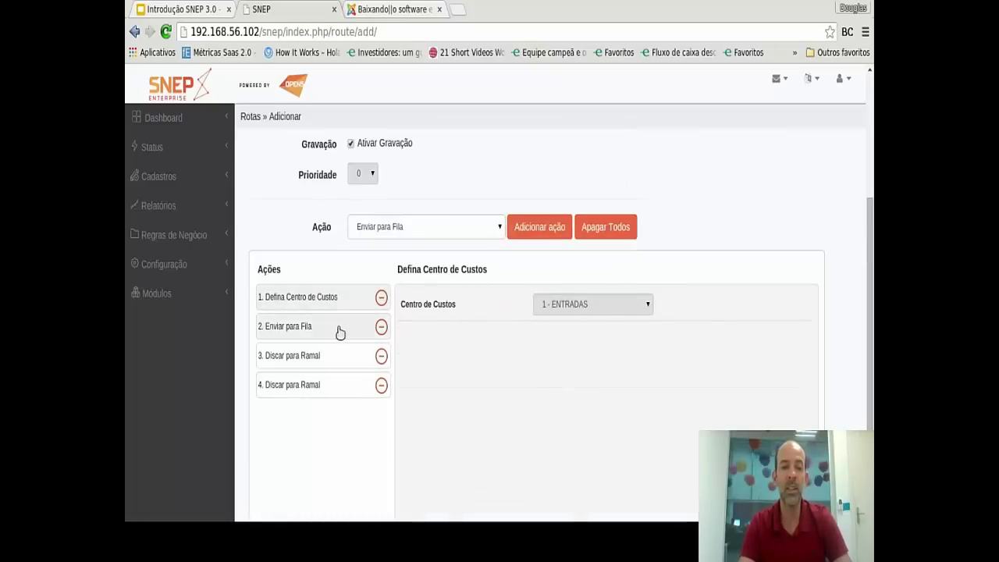
left_click(338, 331)
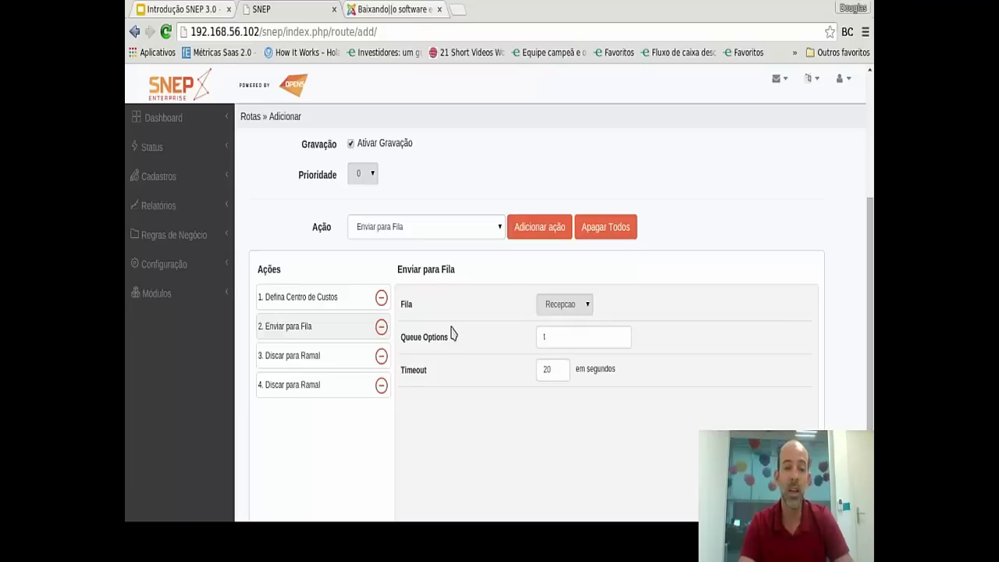
- Review the settings of the two Discar para Ramal actions, for extensions 8091 and 8090
left_click(337, 359)
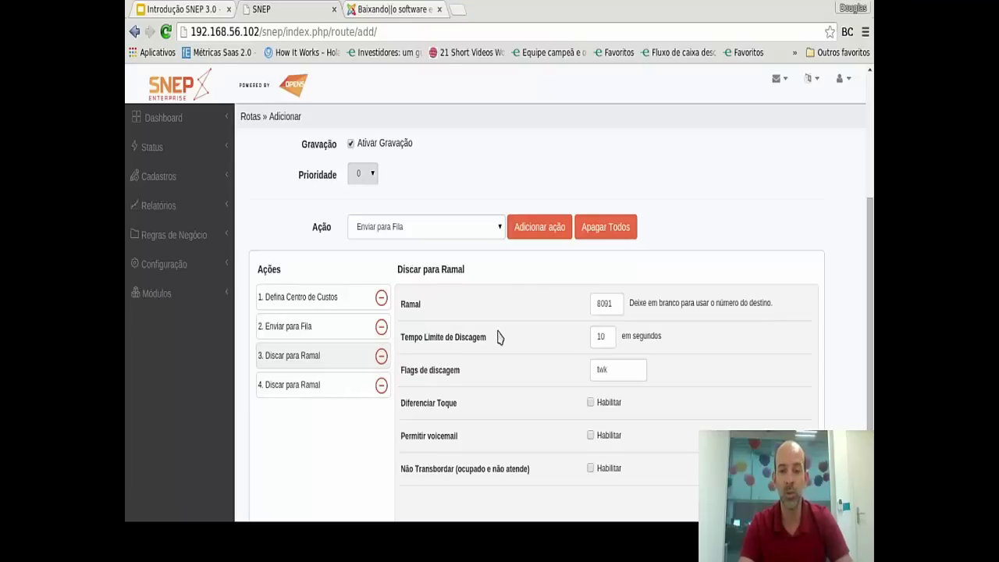
left_click(315, 396)
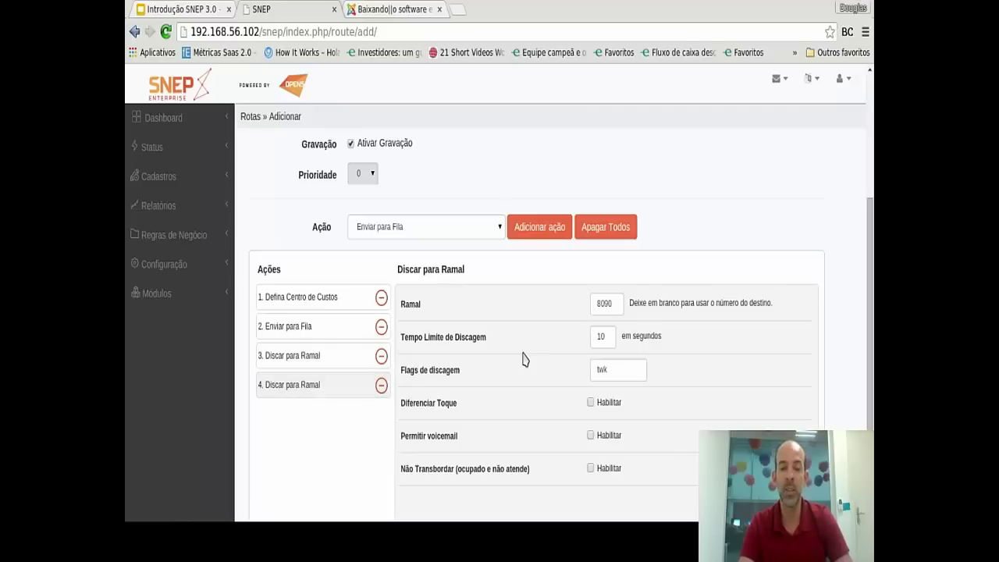
scroll(524, 359, "down", 3)
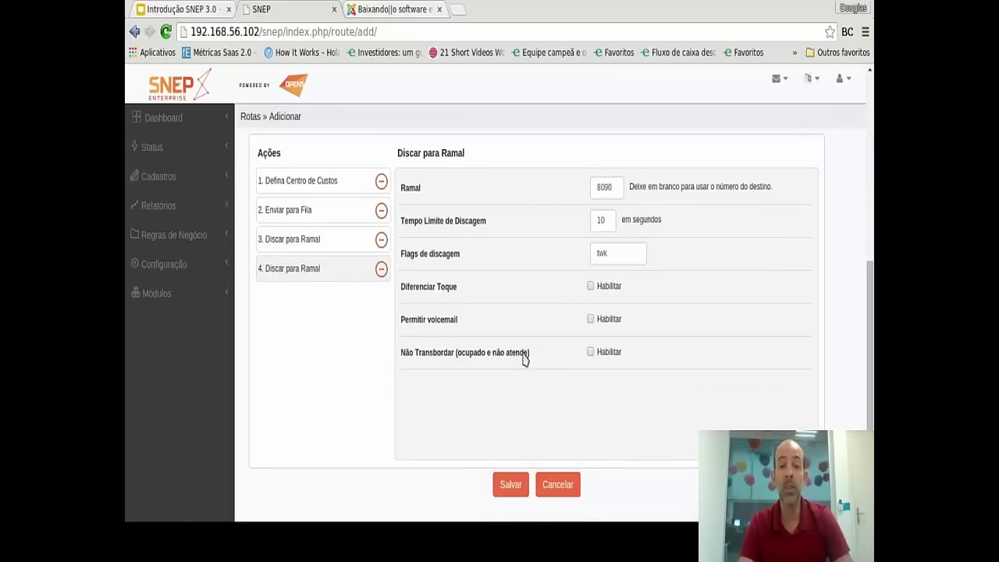
scroll(508, 359, "up", 3)
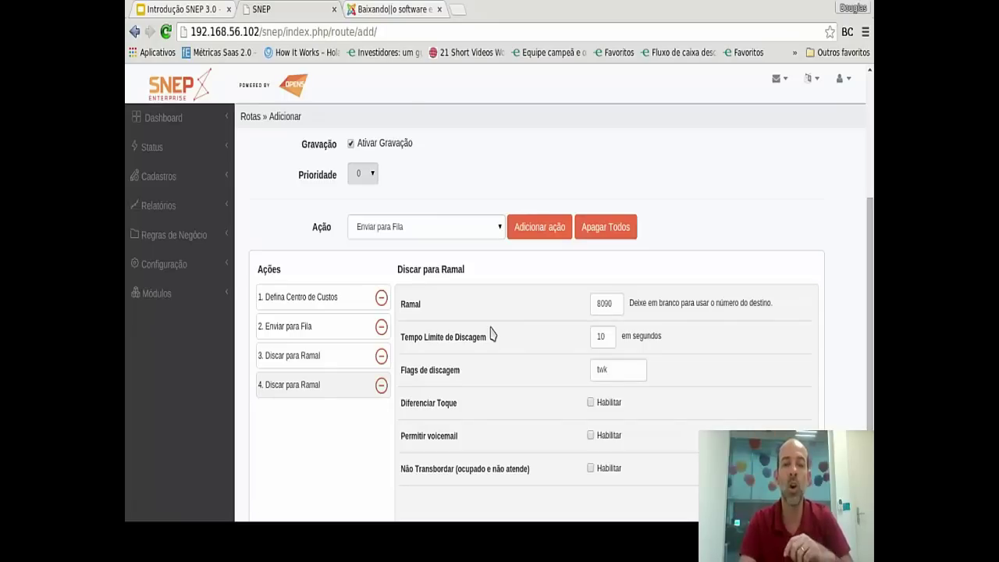
- Add an E-mail action at the end of the route's action list
left_click(478, 231)
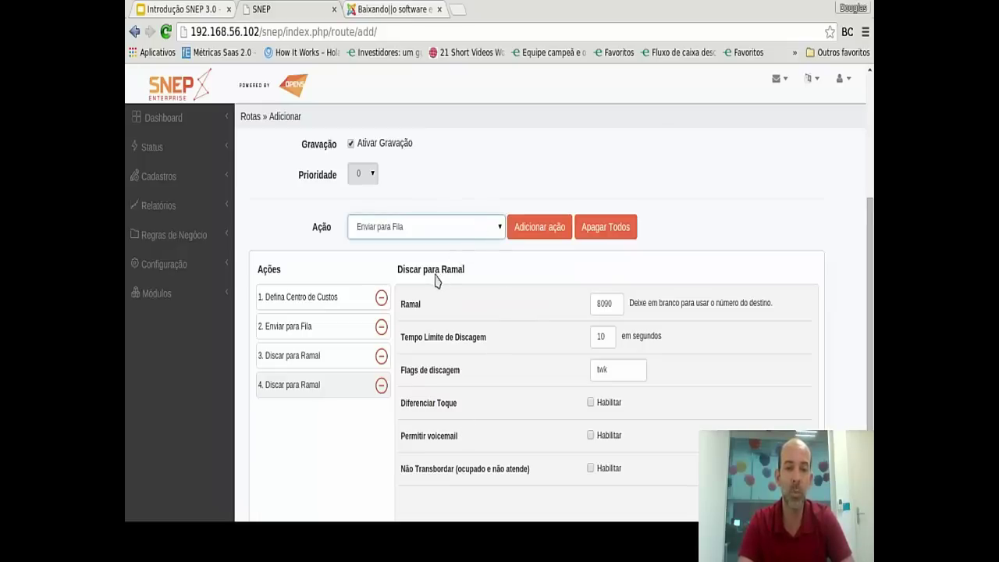
key("Down")
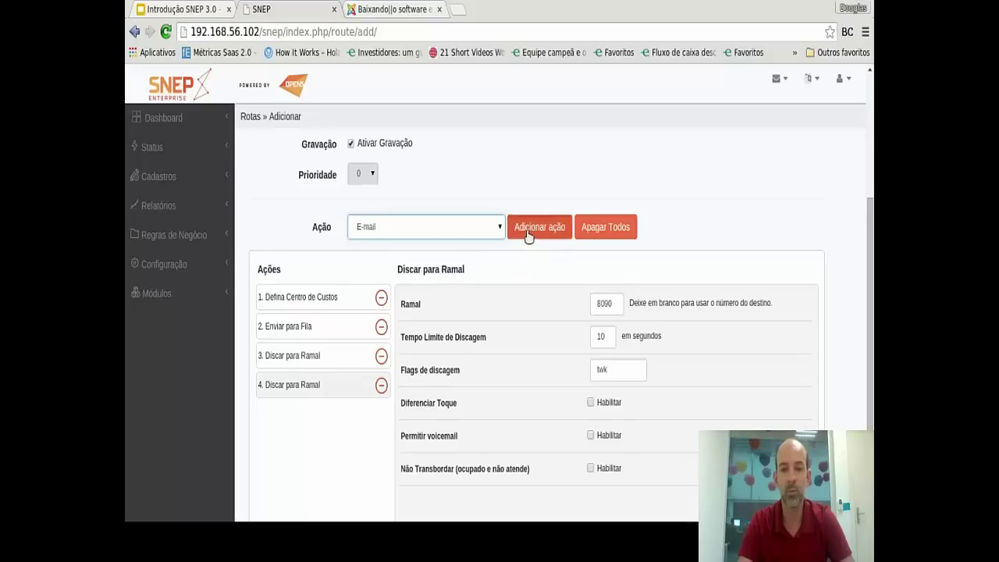
left_click(528, 230)
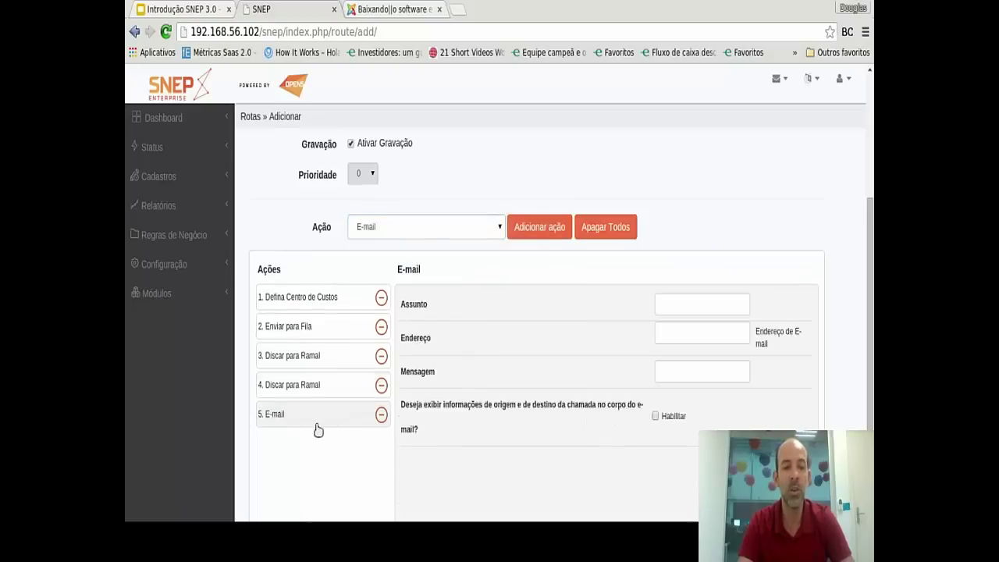
scroll(319, 416, "down", 2)
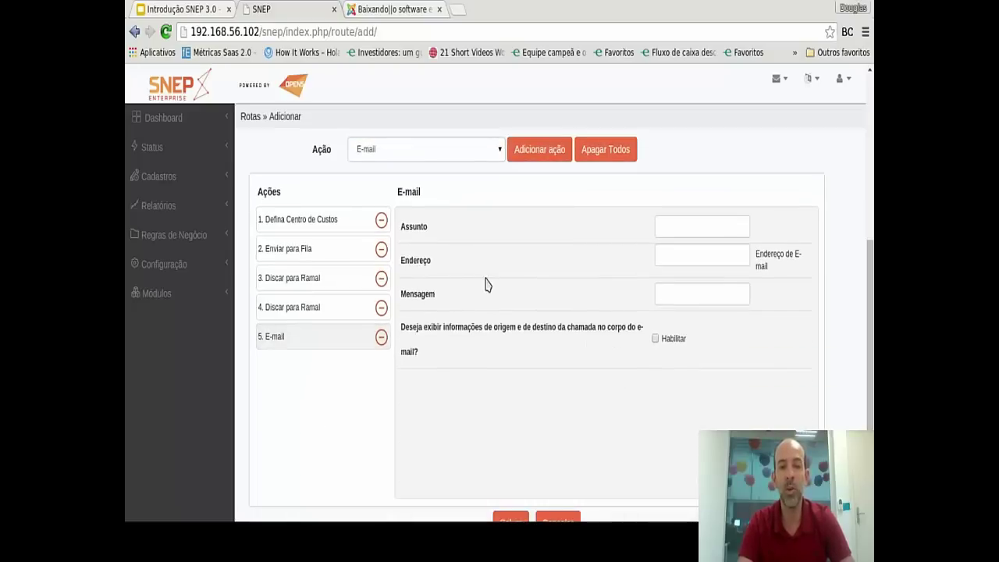
scroll(486, 283, "up", 2)
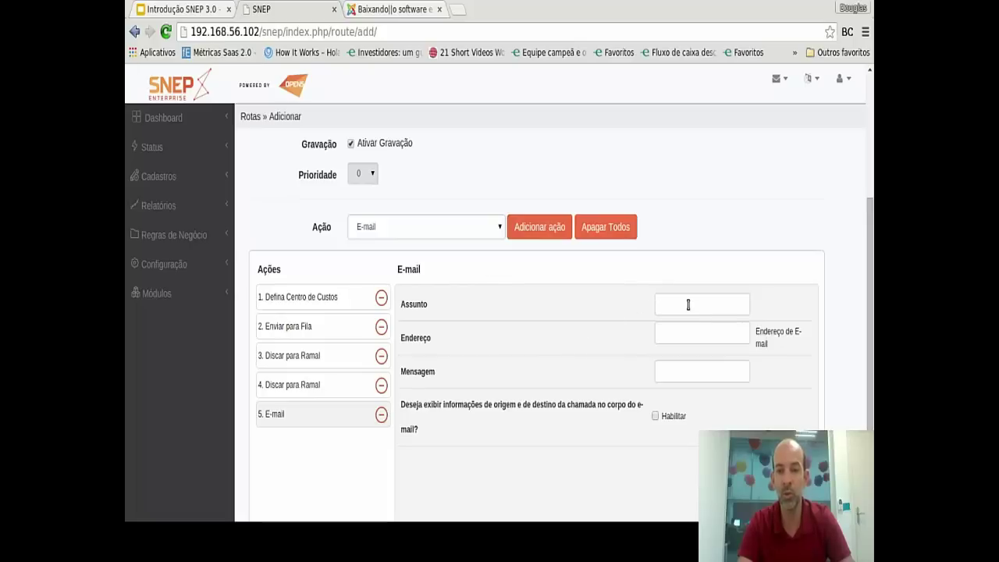
- Set the subject of the E-mail action to "Problema de atedimento"
type("P")
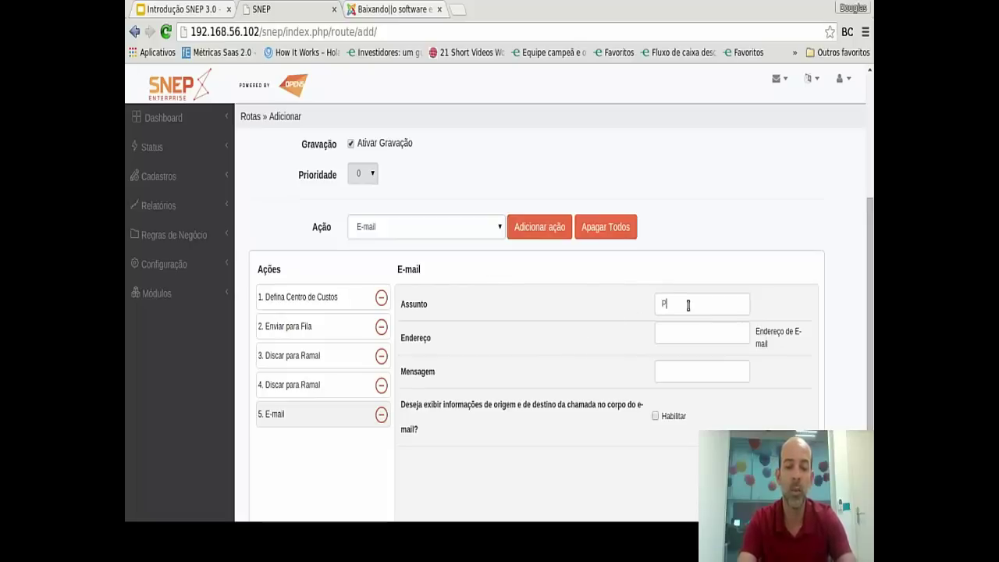
type("oribm")
key("BackSpace")
key("BackSpace")
key("BackSpace")
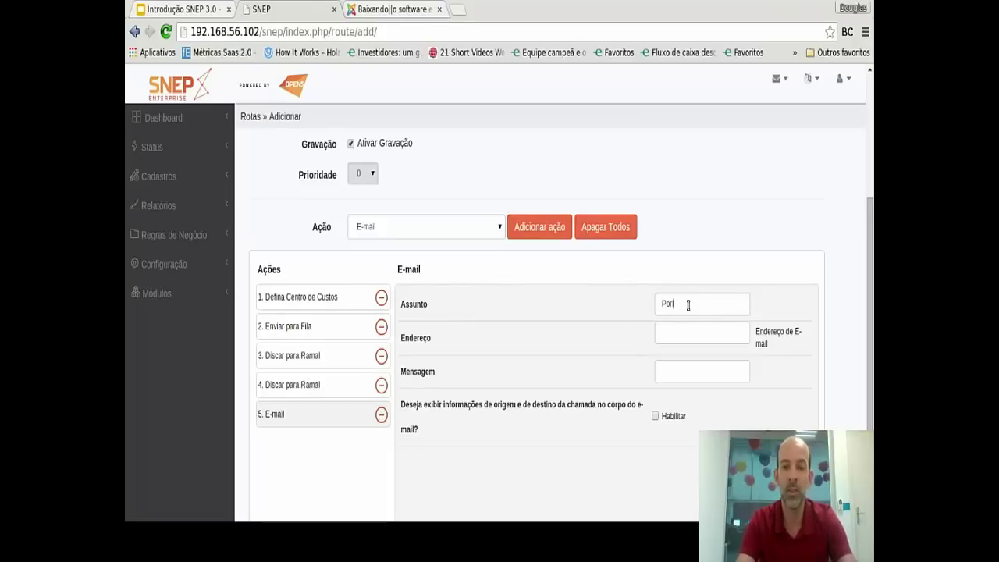
key("BackSpace")
key("BackSpace")
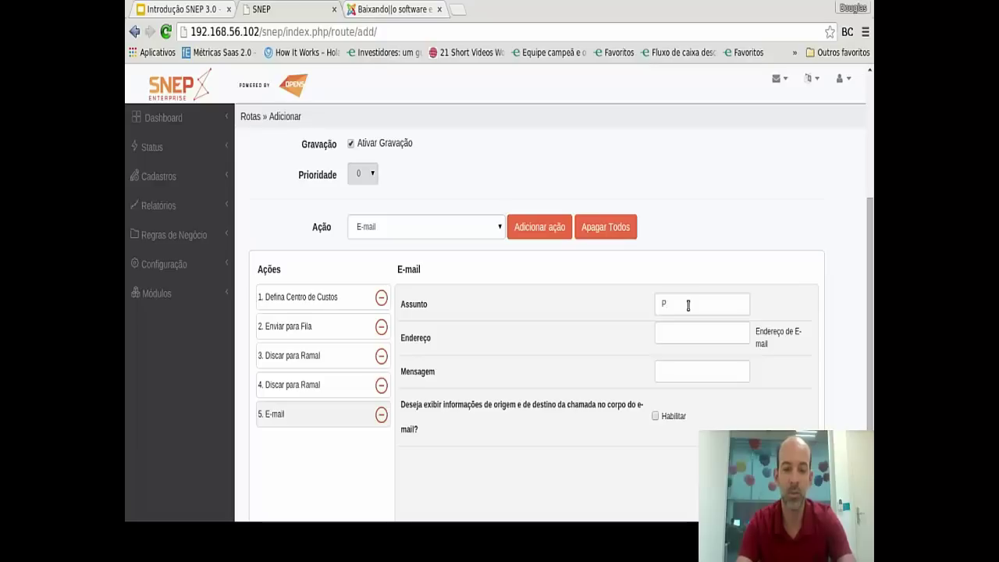
type("roblema de a")
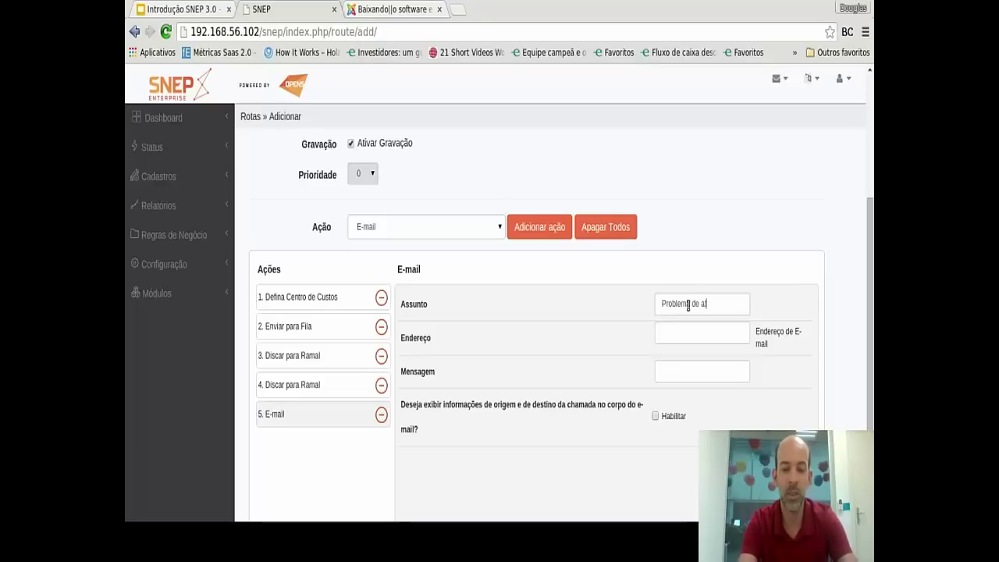
type("tedimento")
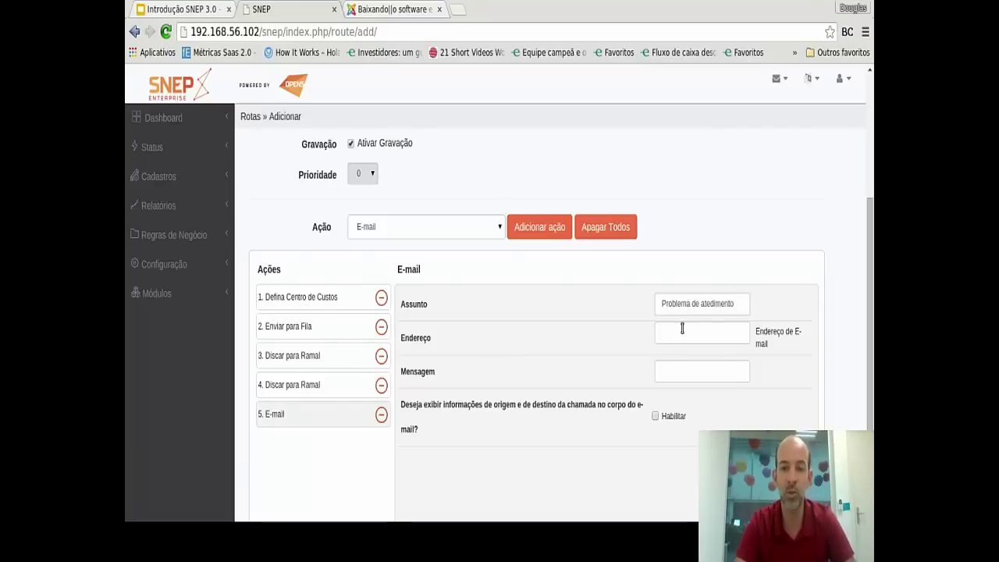
- Enable showing the call's origin and destination information in the e-mail body, leaving the address and message blank
left_click(682, 328)
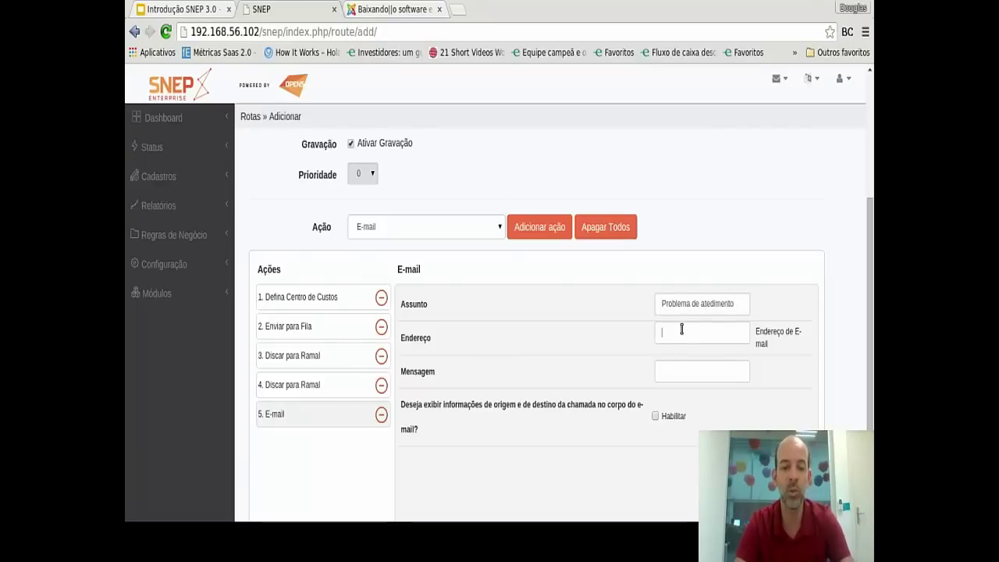
left_click(673, 375)
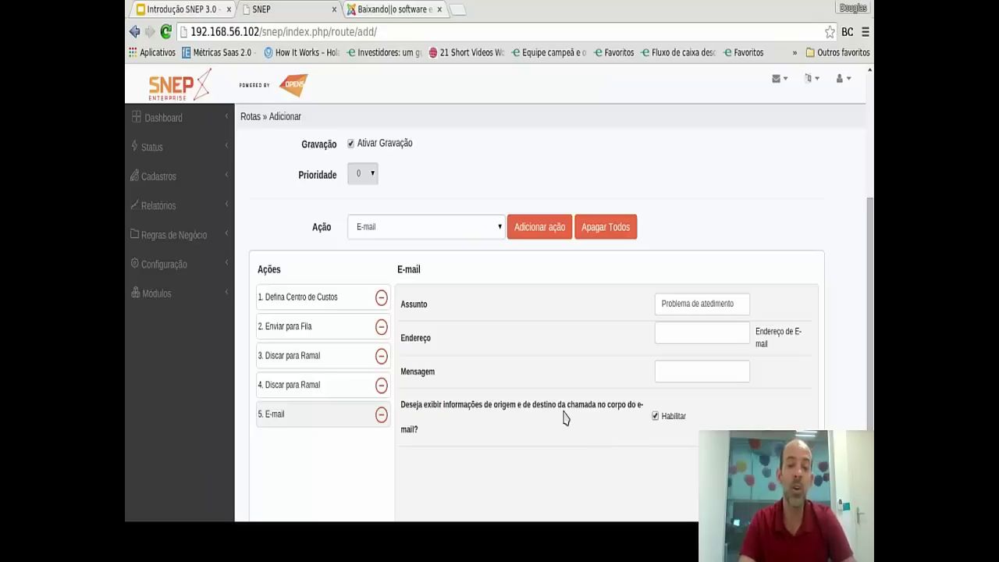
mouse_move(312, 411)
left_mouse_down()
mouse_move(316, 350)
mouse_move(310, 437)
mouse_move(325, 425)
left_mouse_up()
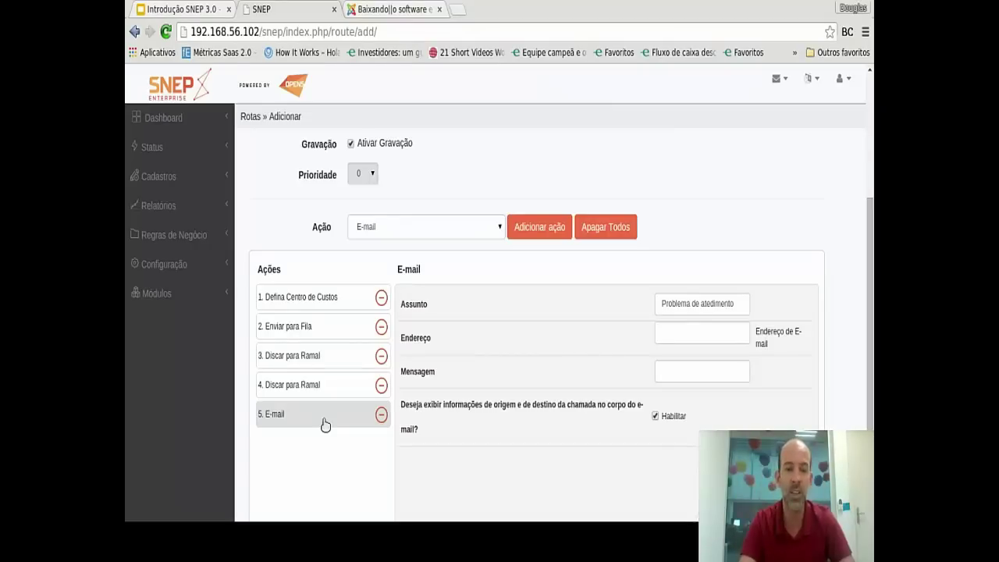
- Add an Executar Aplicação action that runs the application System with the parameter /var/scripts/meu_script.sh
left_click(475, 232)
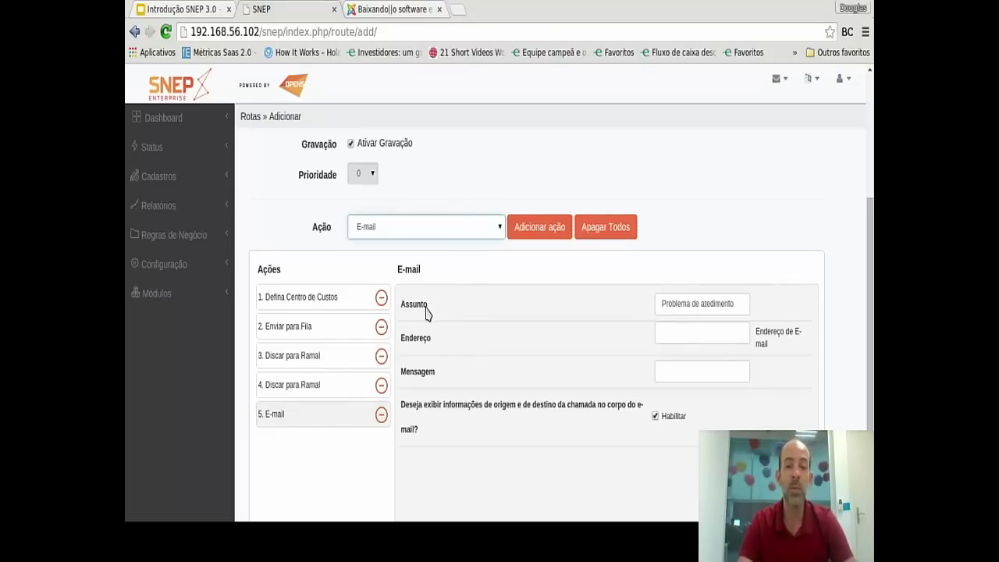
key("Down")
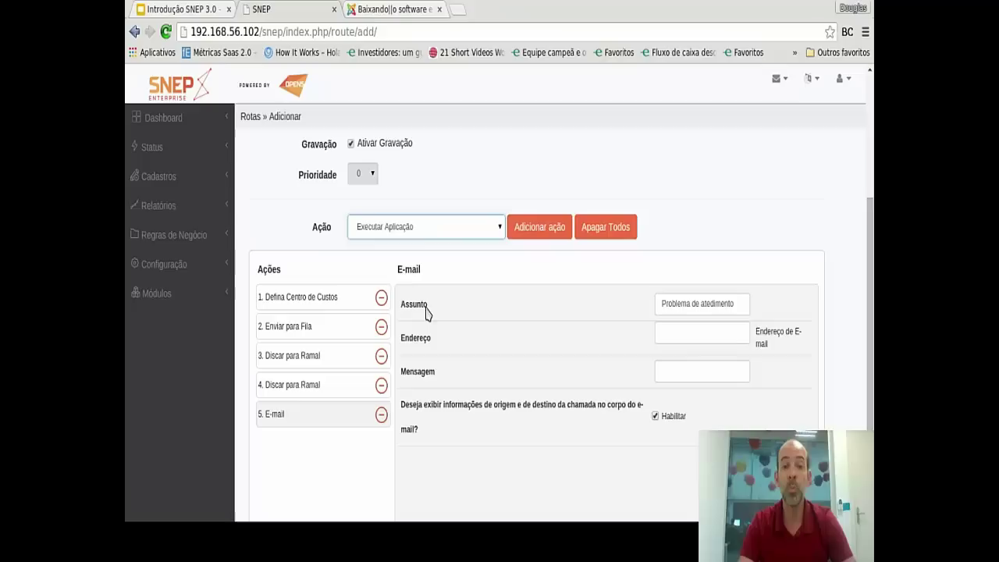
left_click(539, 231)
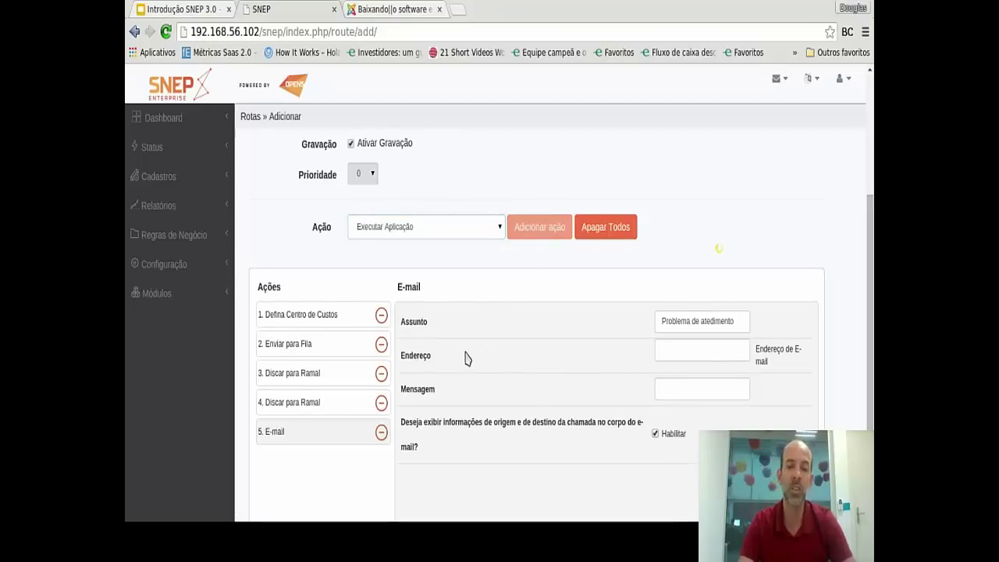
scroll(466, 357, "down", 2)
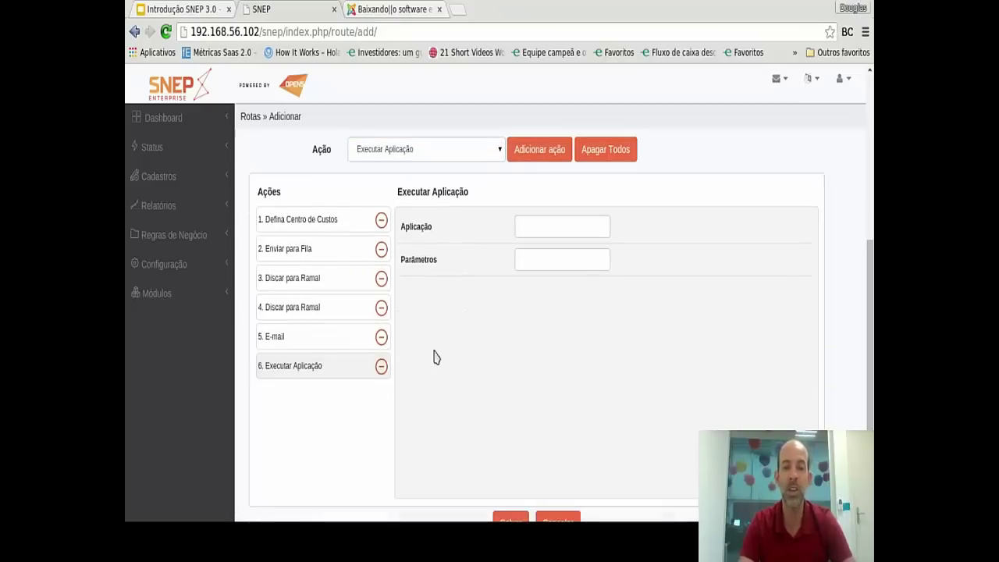
left_click(544, 227)
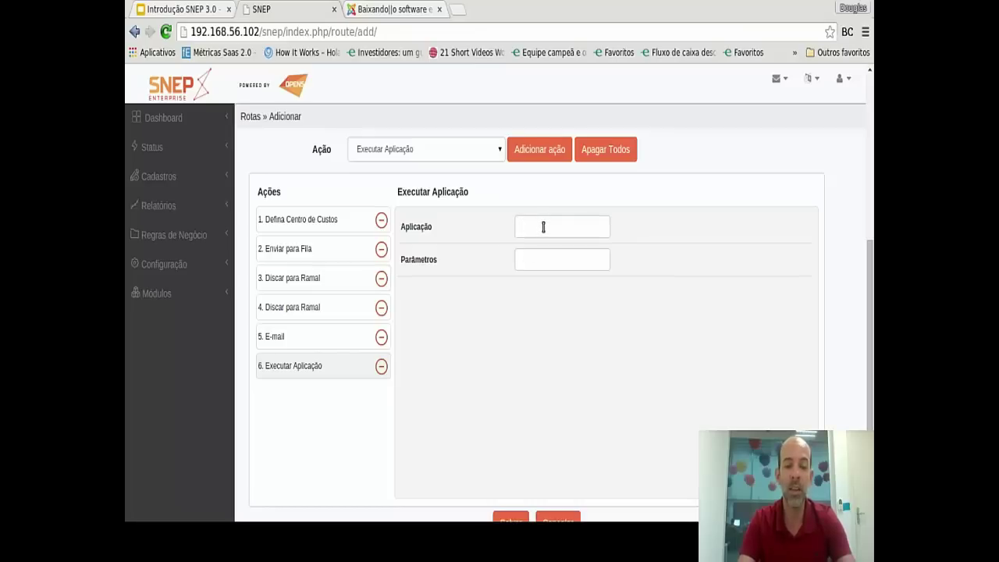
type("System")
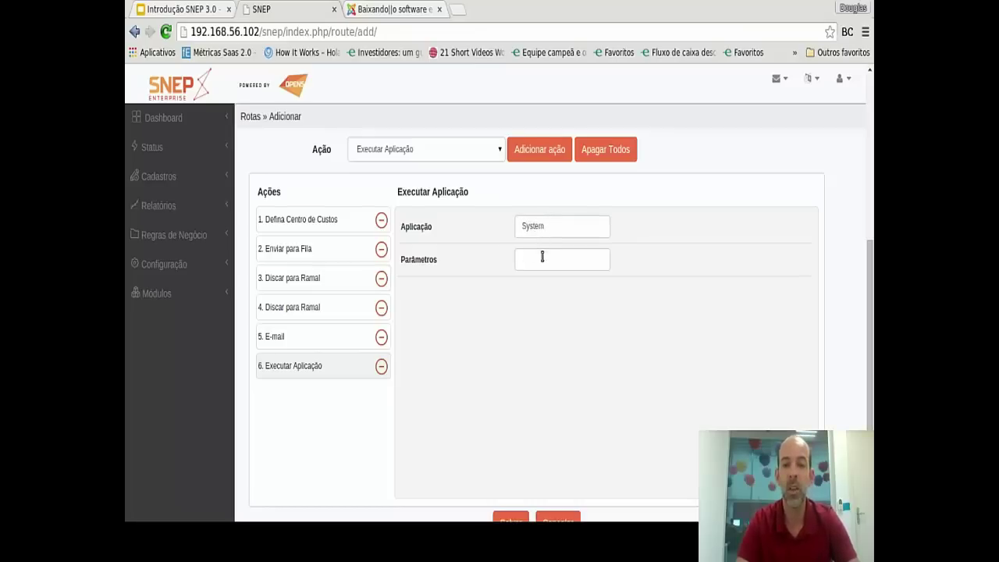
left_click(543, 260)
type("Nar")
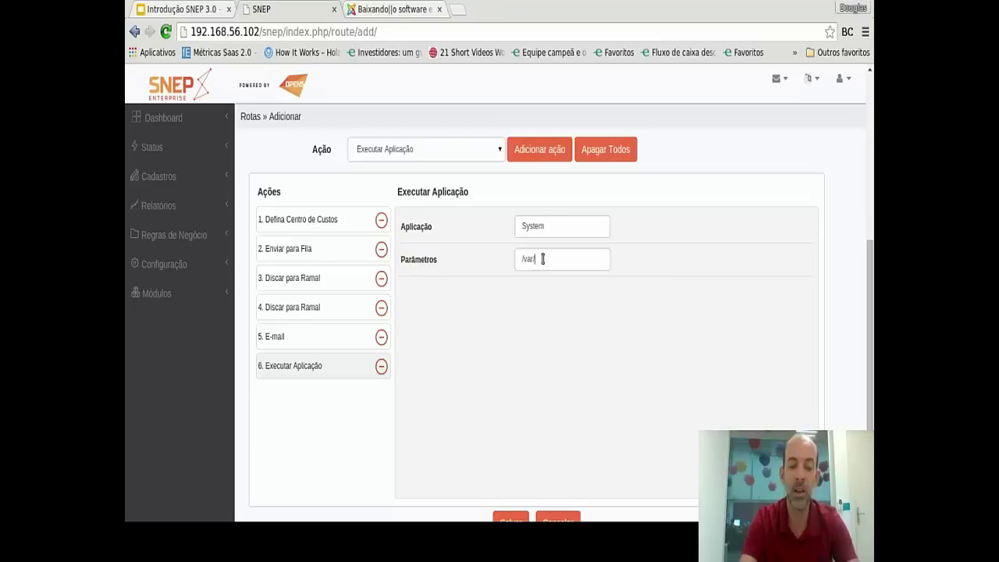
type("/script")
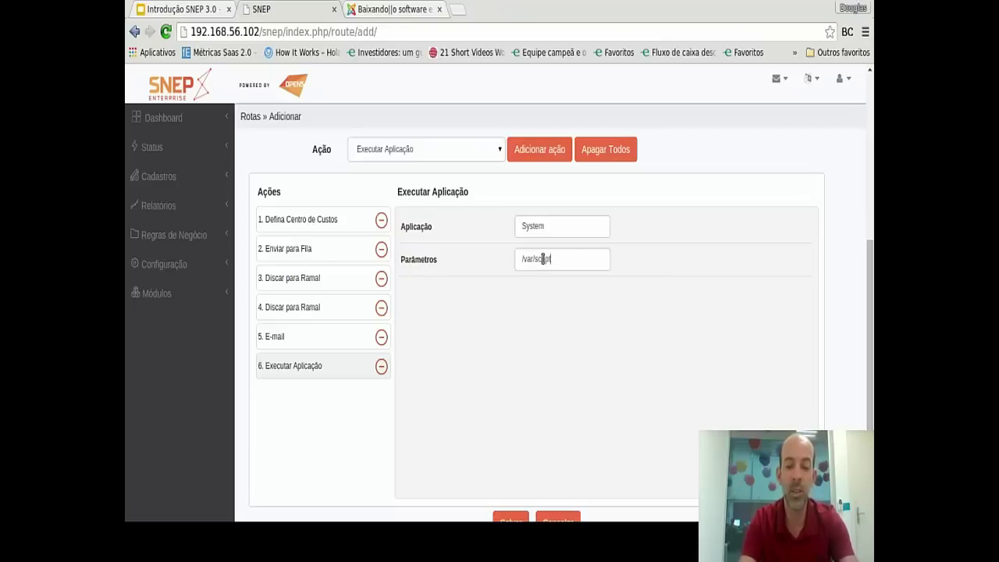
type("s/meu_script.sh")
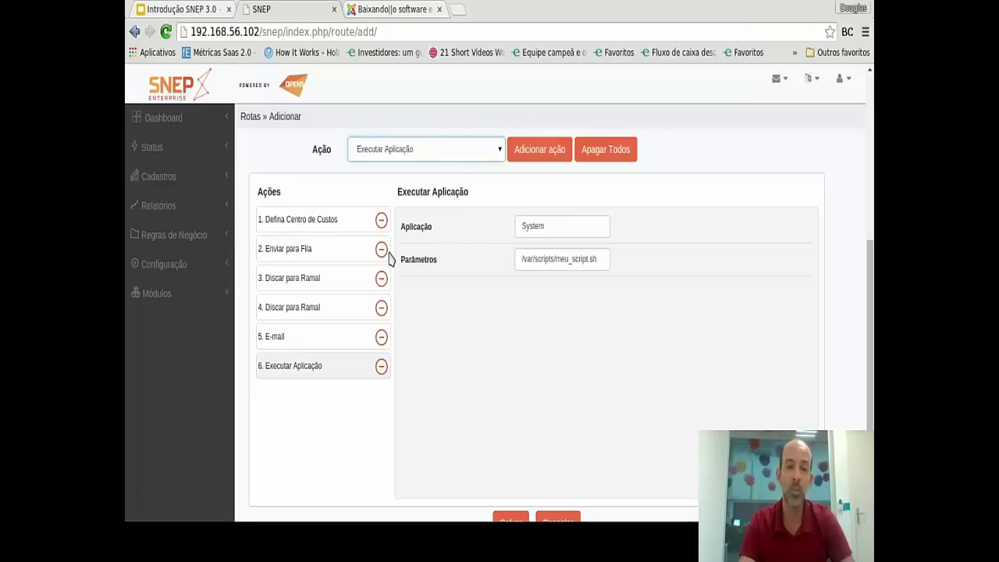
- Add a Loop action to the end of the list and check the Defina Centro de Custos action it can return to
key("l")
left_click(524, 148)
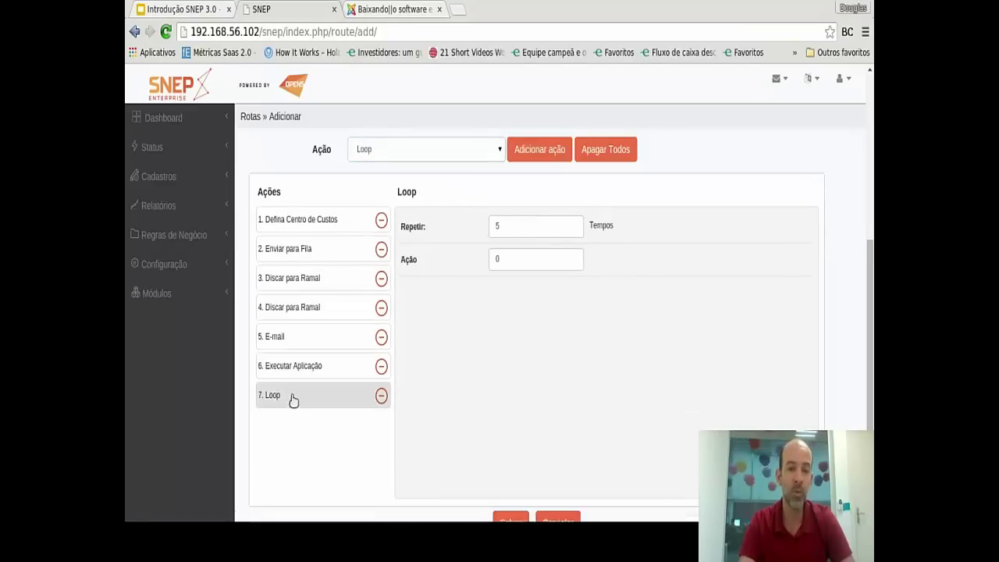
left_click(521, 222)
left_click(506, 259)
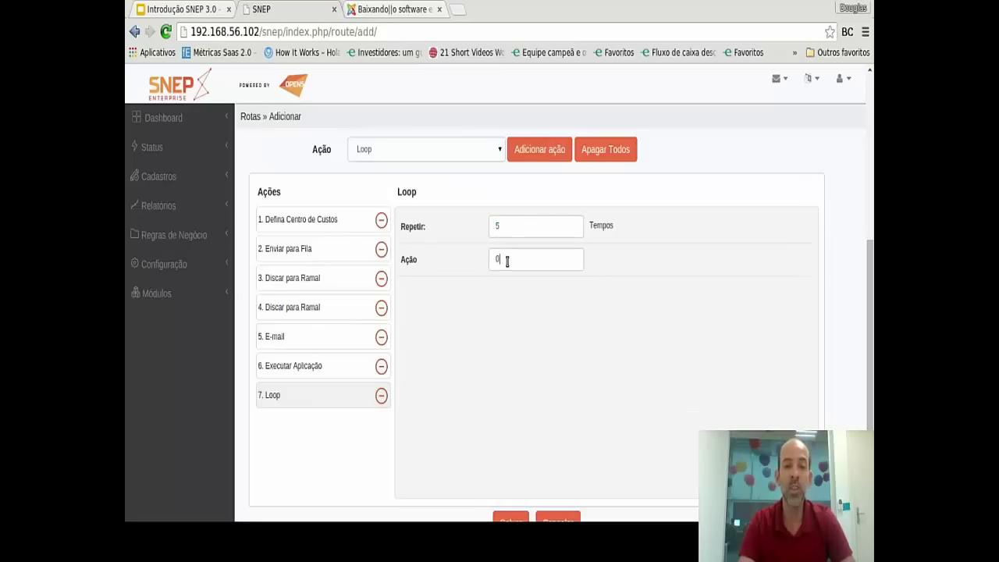
left_click(261, 224)
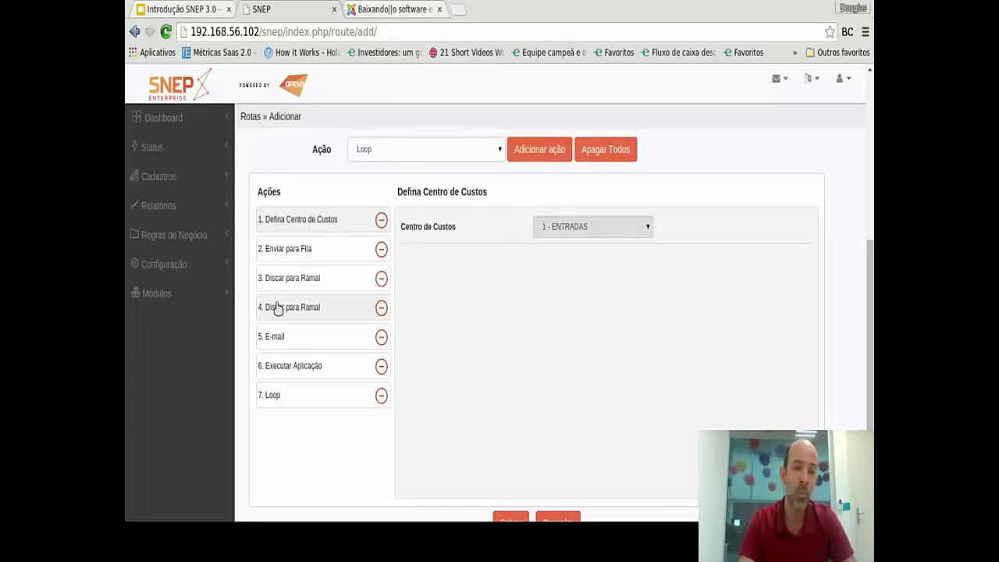
left_click(273, 398)
- Try repeat counts of 2 and 0 for the Loop action, finally setting it to 2
left_click(508, 260)
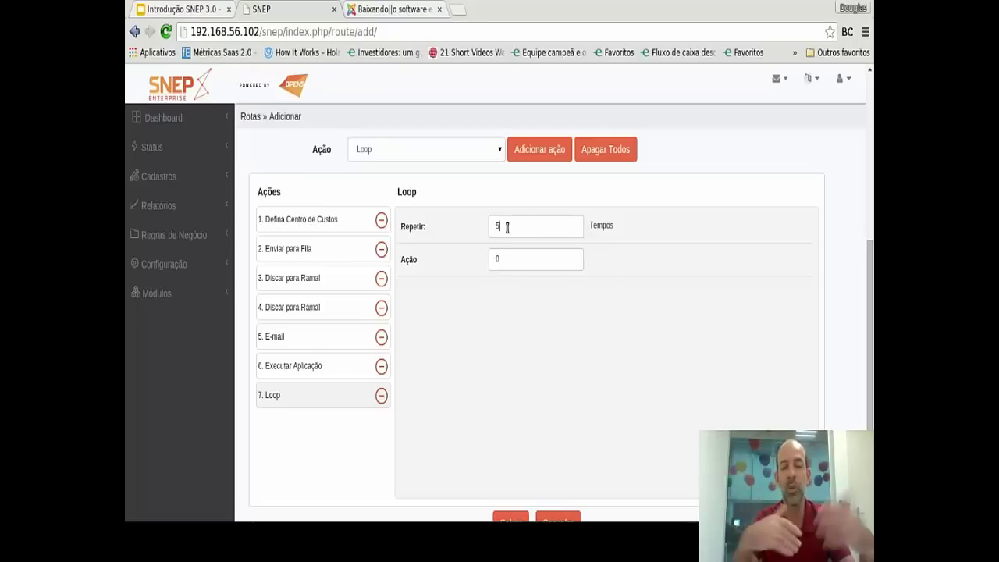
key("BackSpace")
type("2")
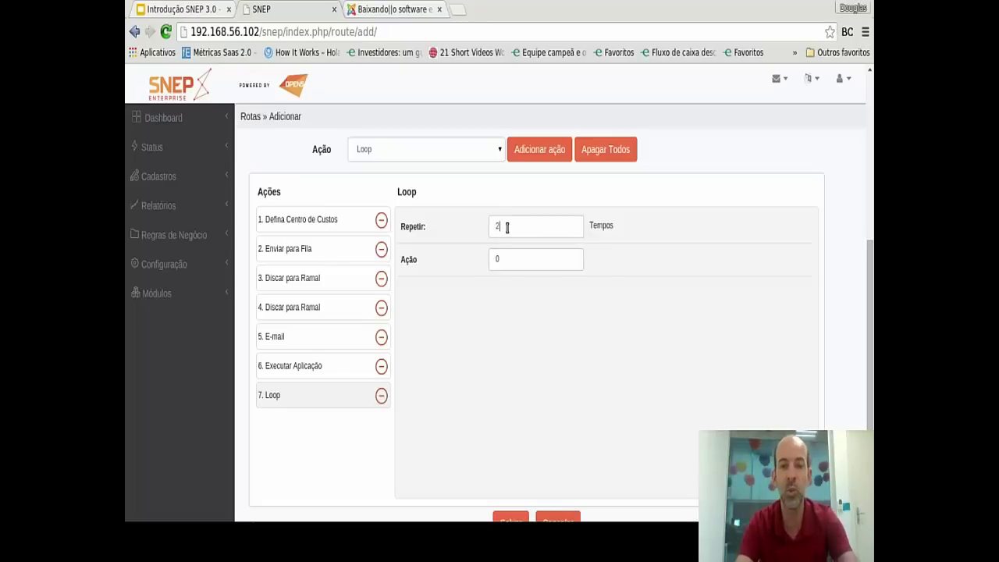
key("BackSpace")
type("0")
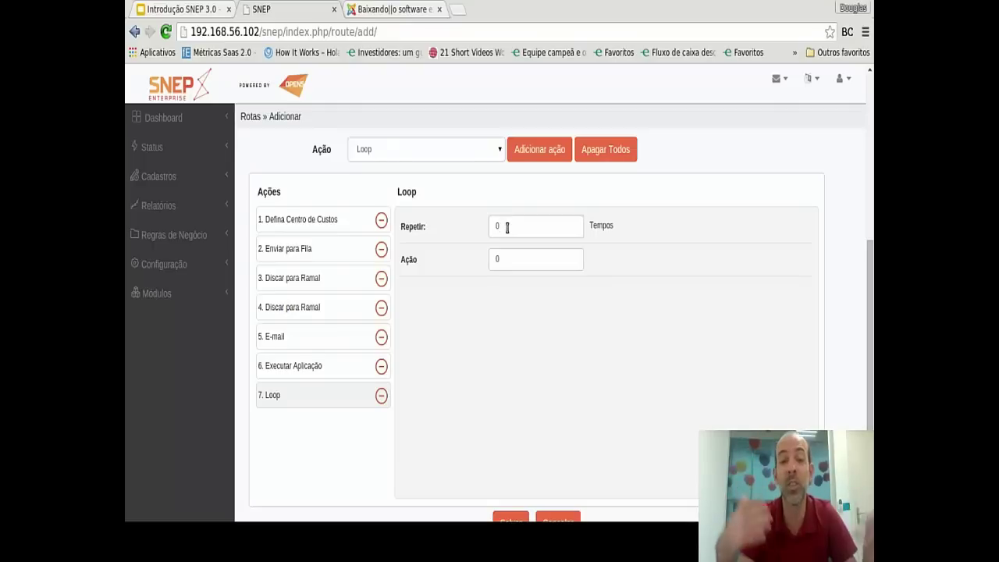
key("BackSpace")
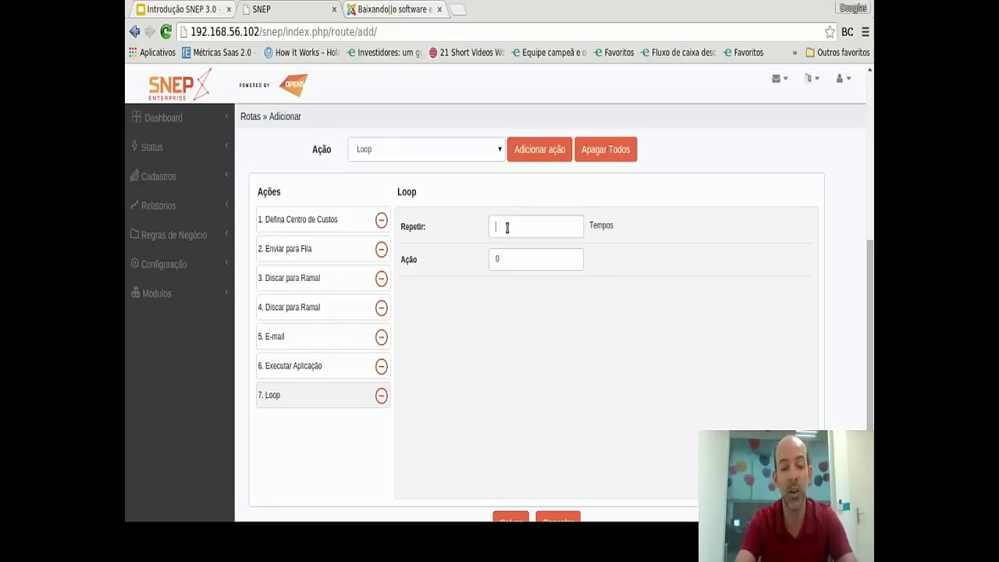
type("2")
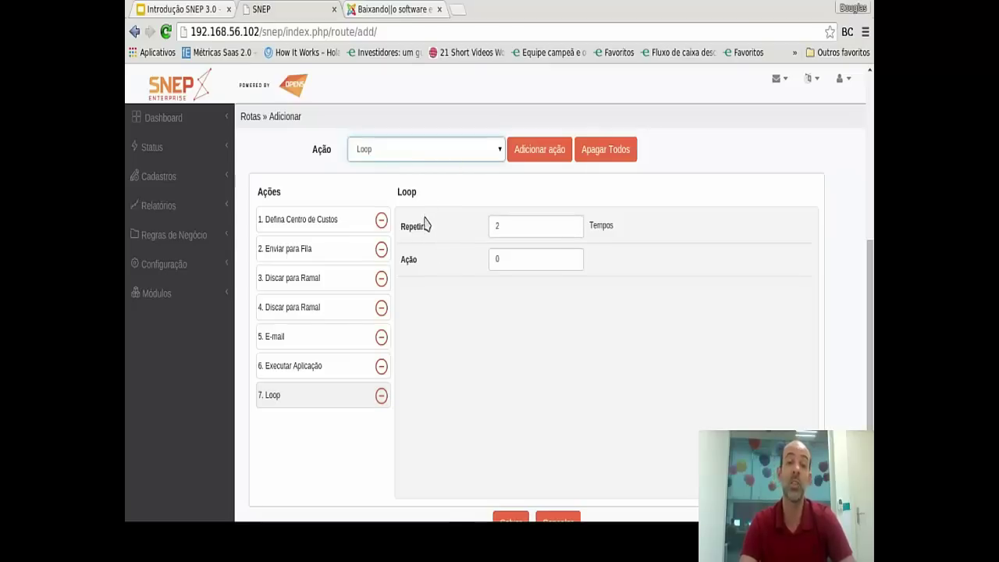
- Add a Tocar Áudio action to the route after the Loop action
key("Down")
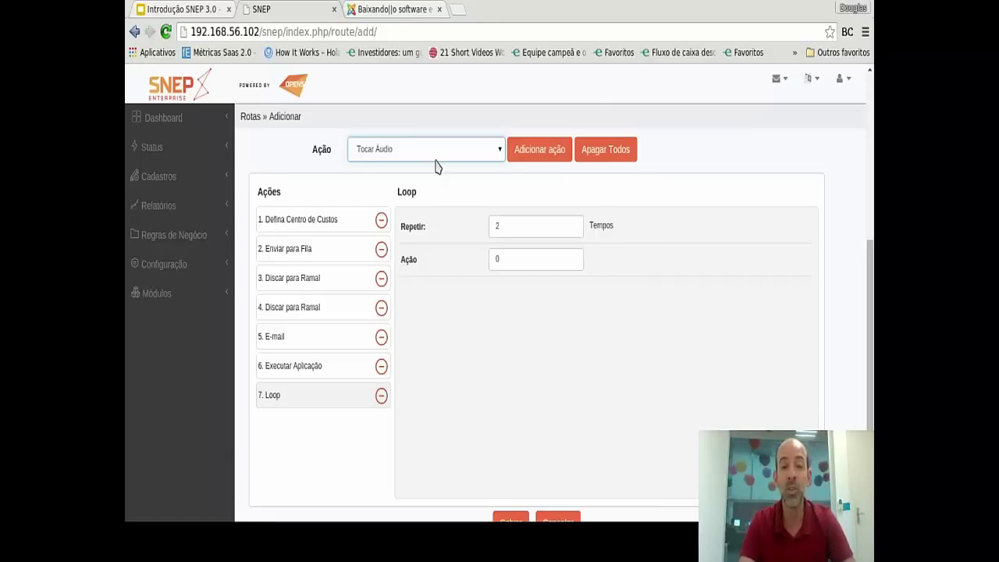
left_click(537, 153)
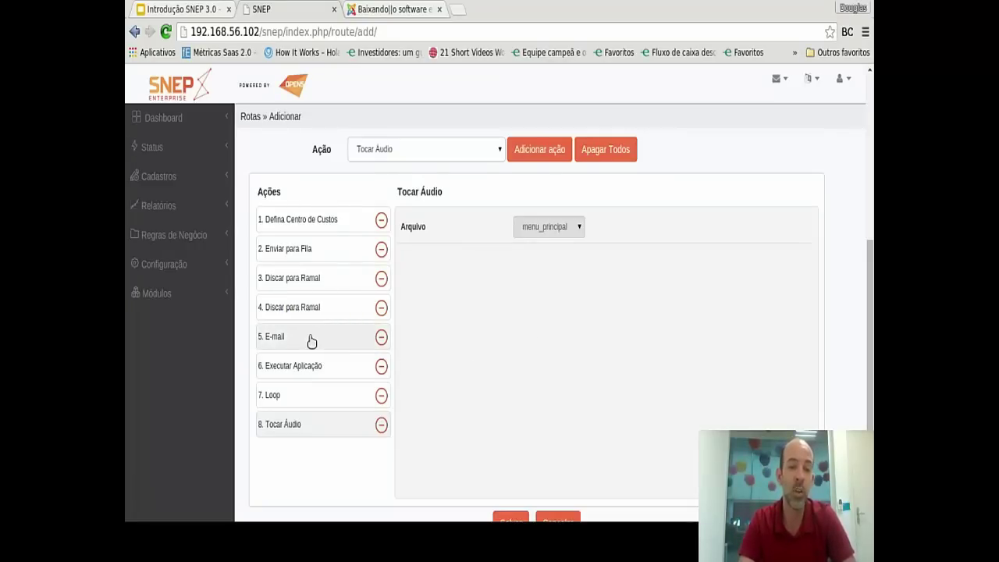
- Move the E-mail action to the end of the route's action list and save the route
left_click_drag(311, 341, 310, 437)
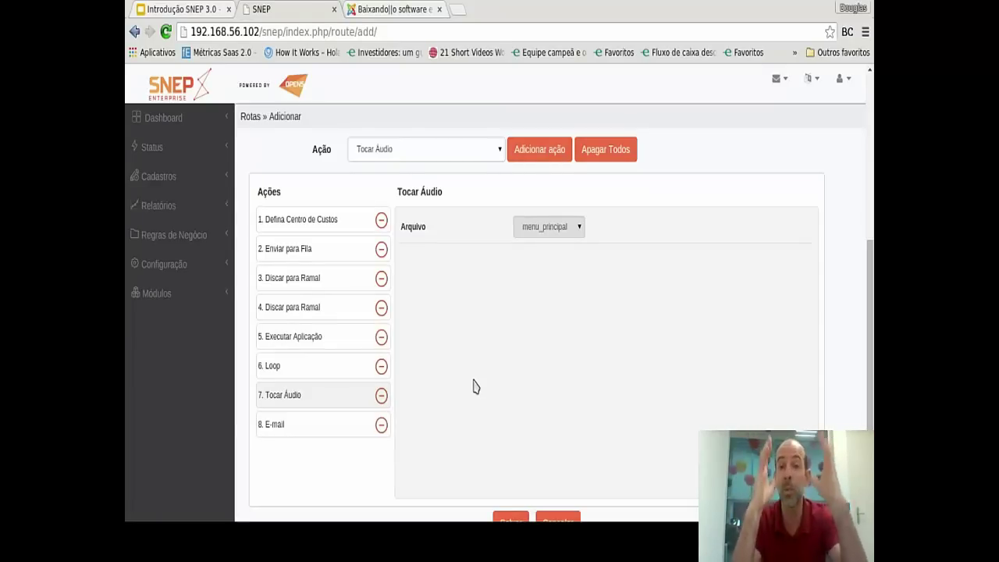
scroll(475, 385, "down", 1)
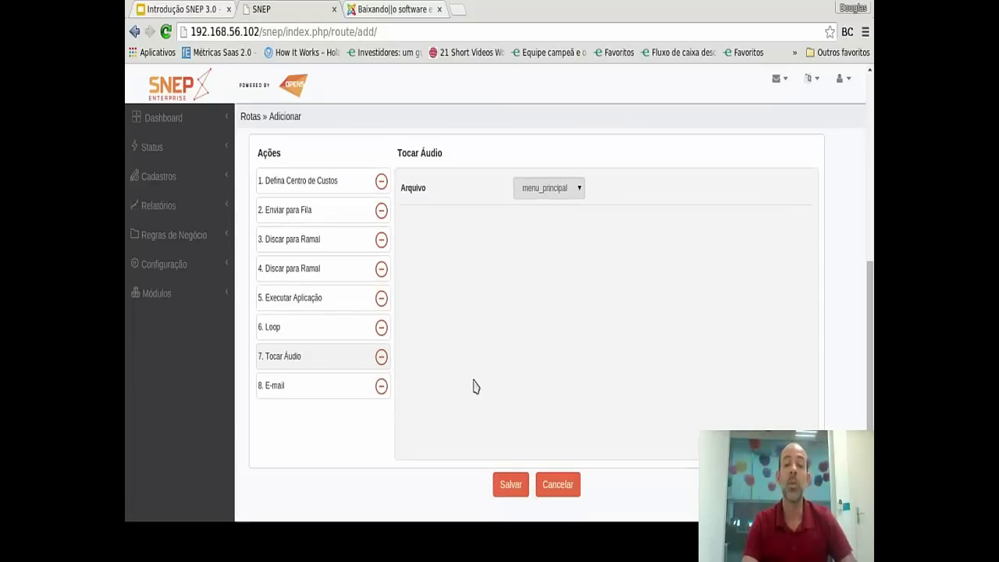
left_click(510, 485)
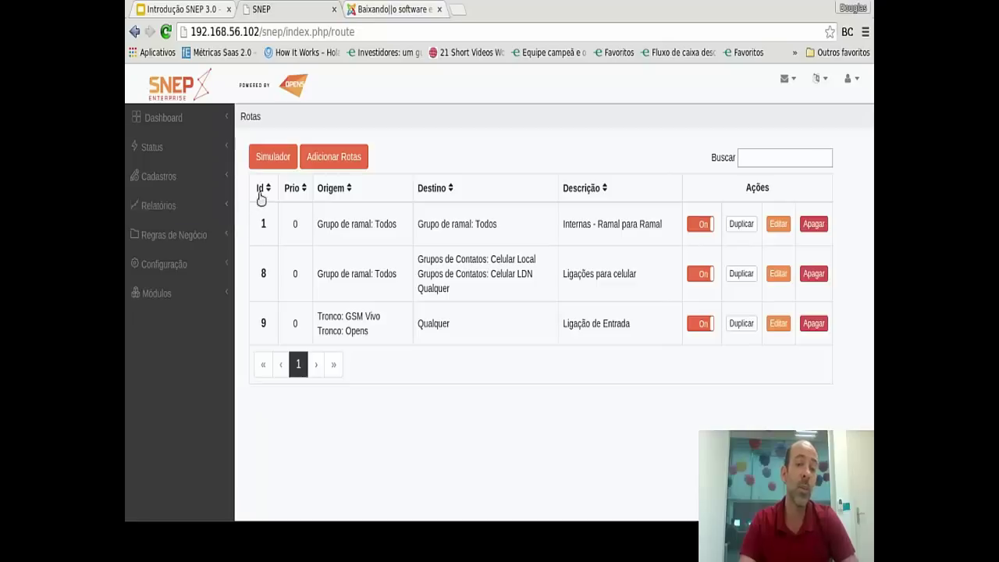
- Open the list of registered queues (Filas) and look over the available Relatórios options
left_click(215, 182)
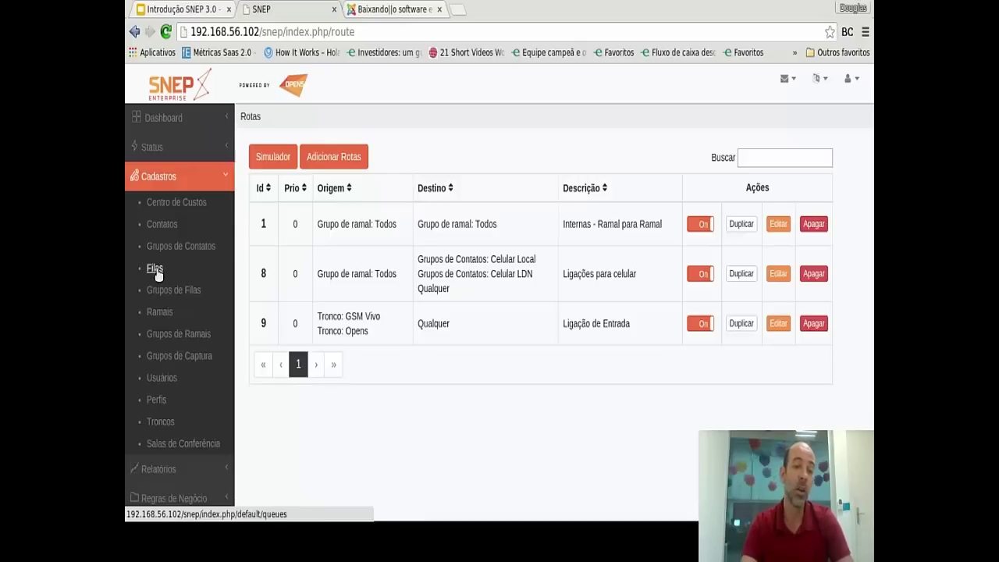
left_click(156, 269)
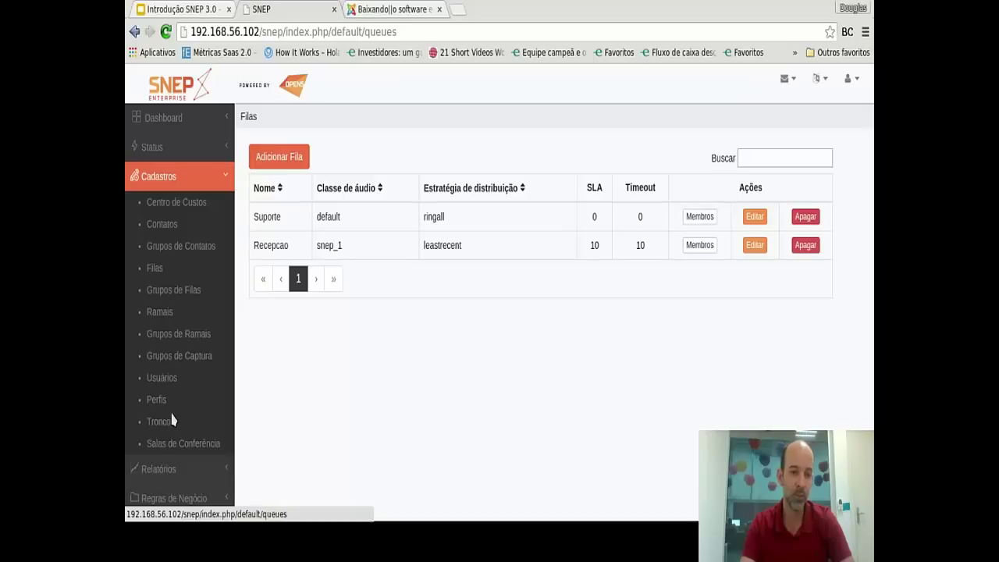
left_click(205, 468)
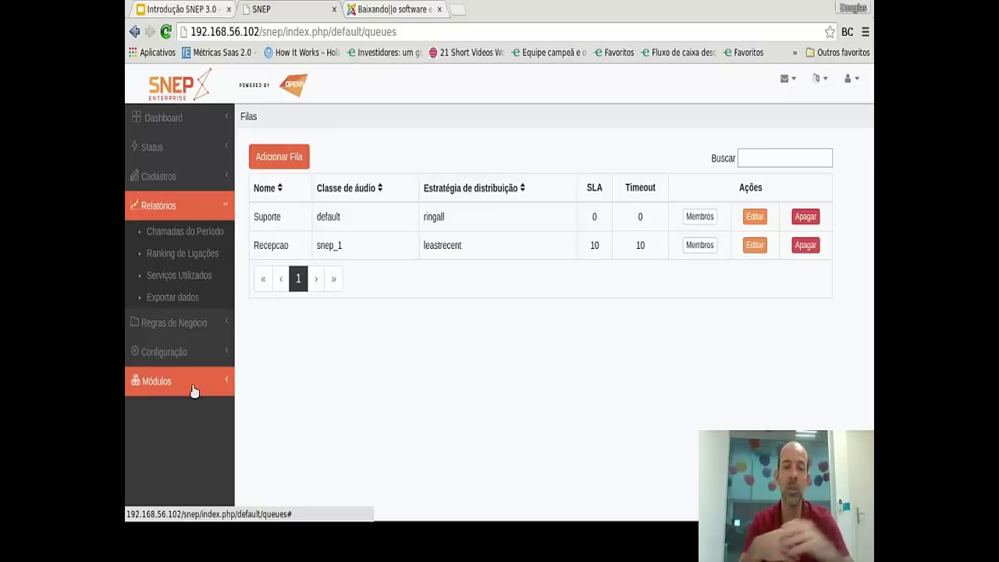
- Check the recent notifications and log out of the SNEP interface
left_click(789, 91)
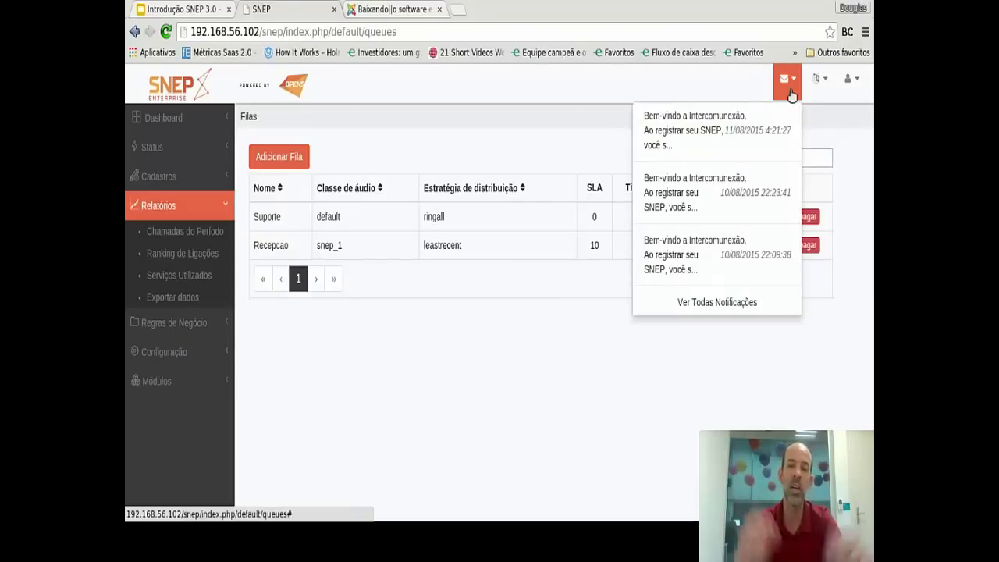
left_click(480, 426)
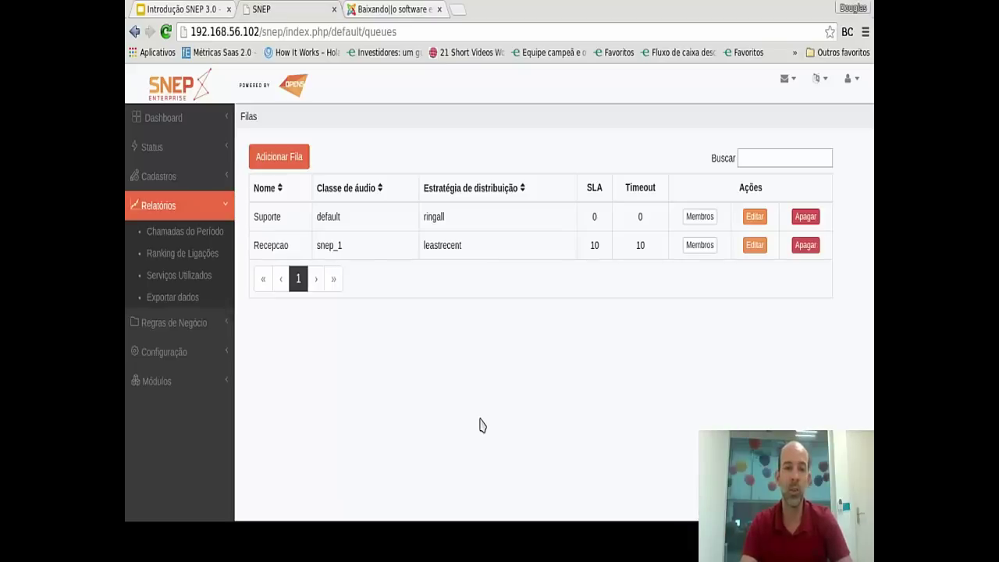
left_click(851, 78)
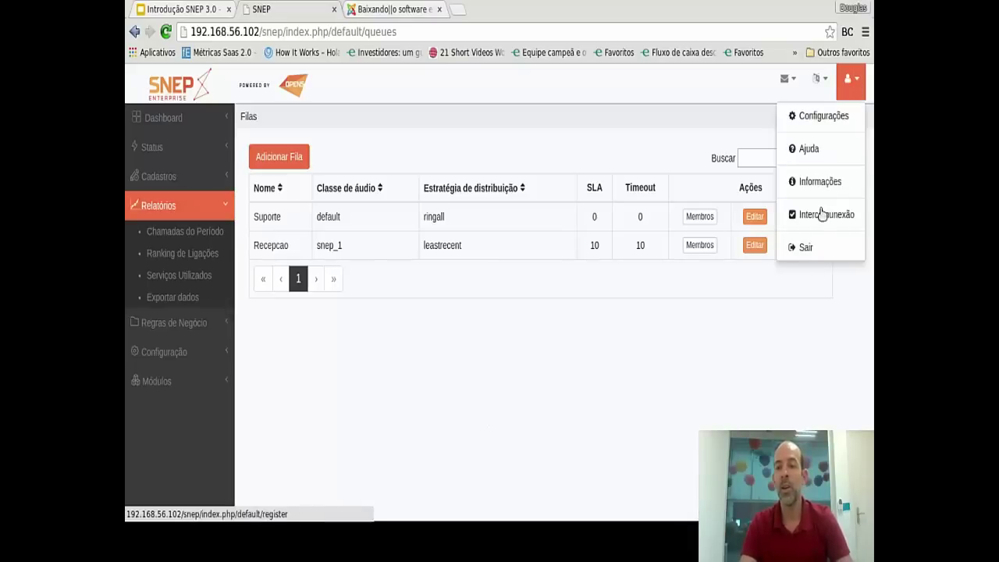
left_click(804, 248)
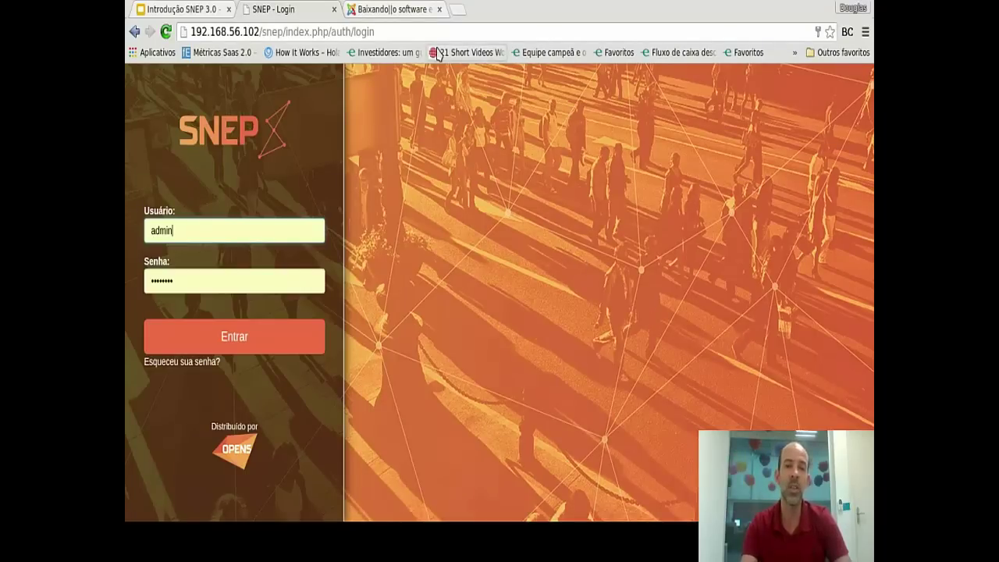
left_click(412, 11)
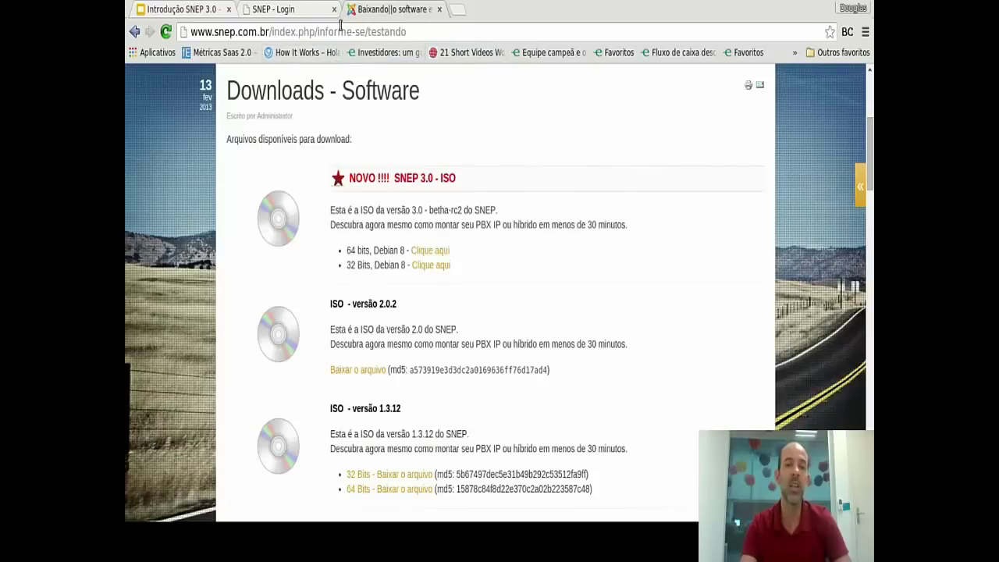
left_click_drag(270, 32, 424, 35)
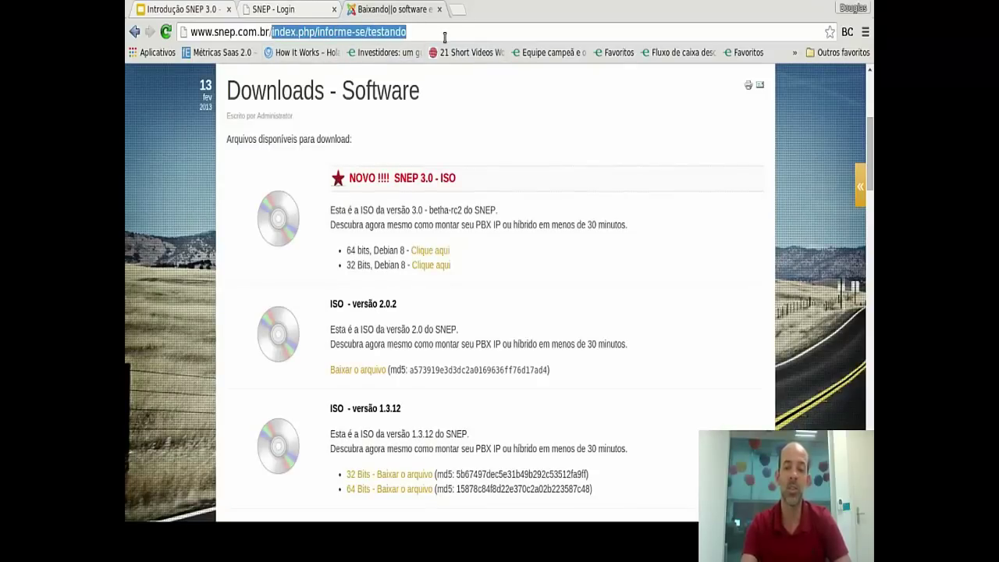
key("BackSpace")
key("Return")
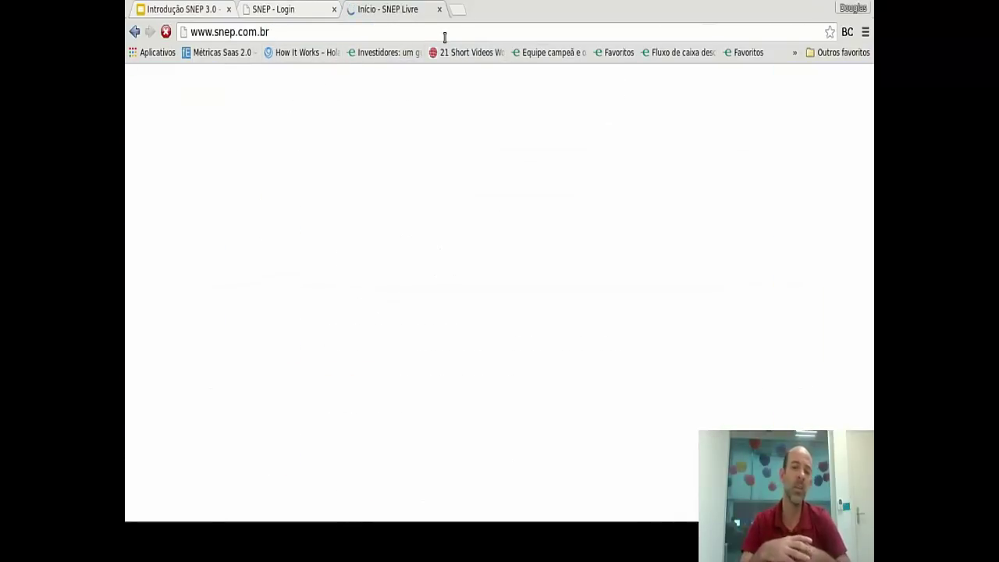